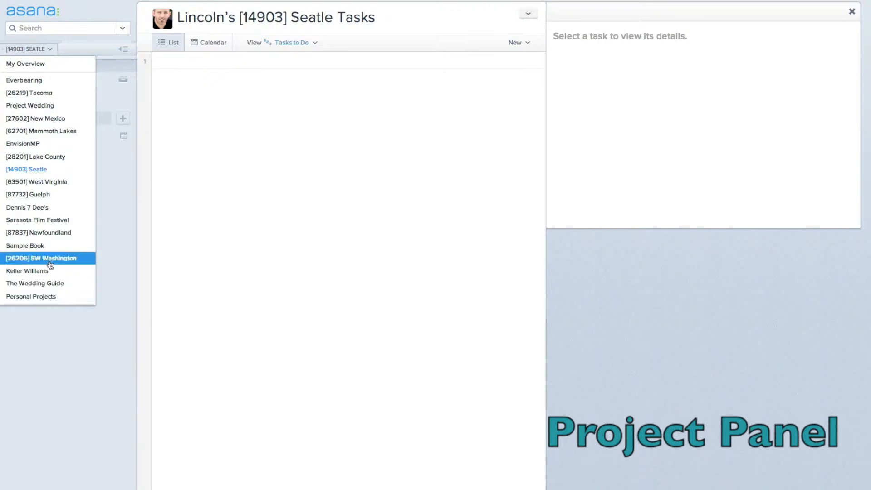
# Step: Open and dismiss the workspace menu and collapse and re-expand the sidebar, leaving everything unchanged
pyautogui.click(33, 53)
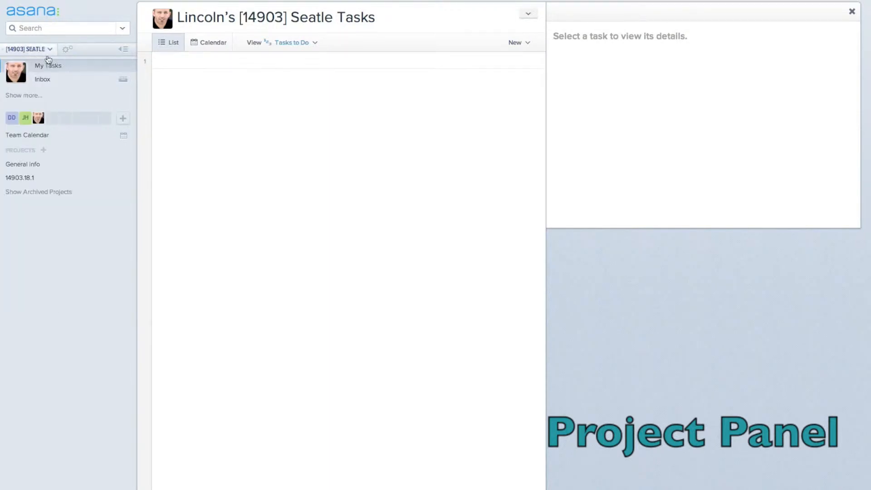
pyautogui.click(70, 50)
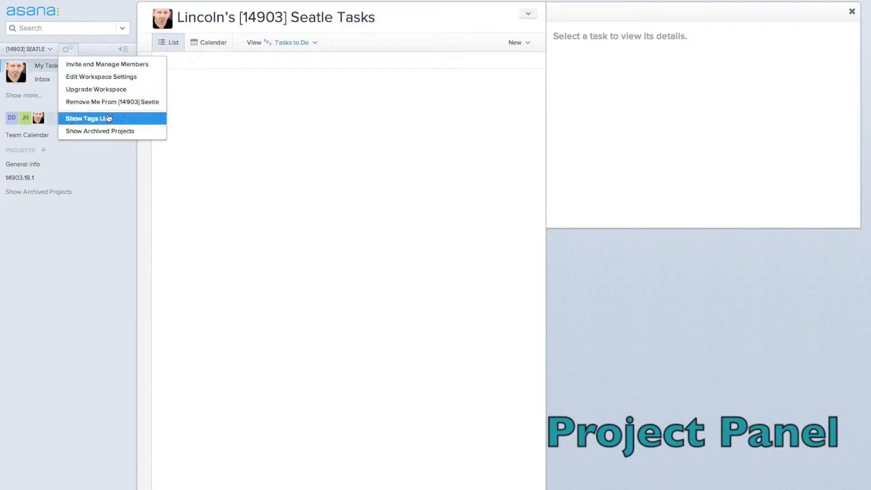
pyautogui.click(68, 48)
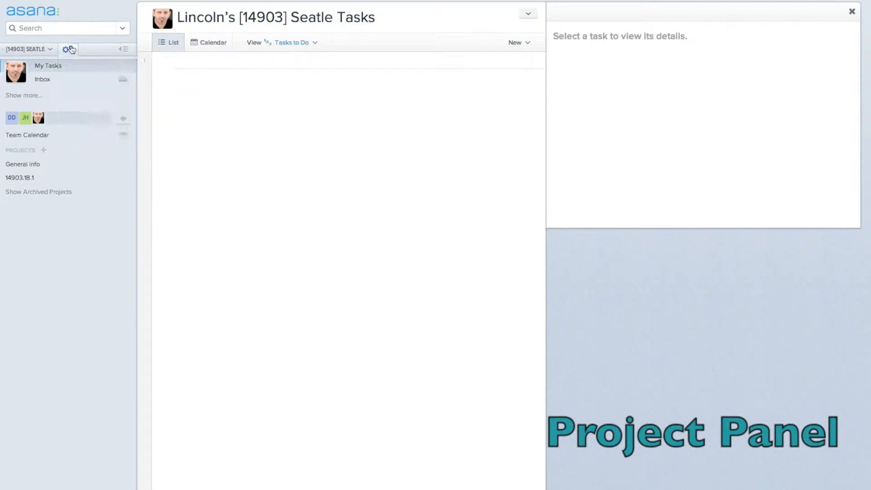
pyautogui.click(123, 50)
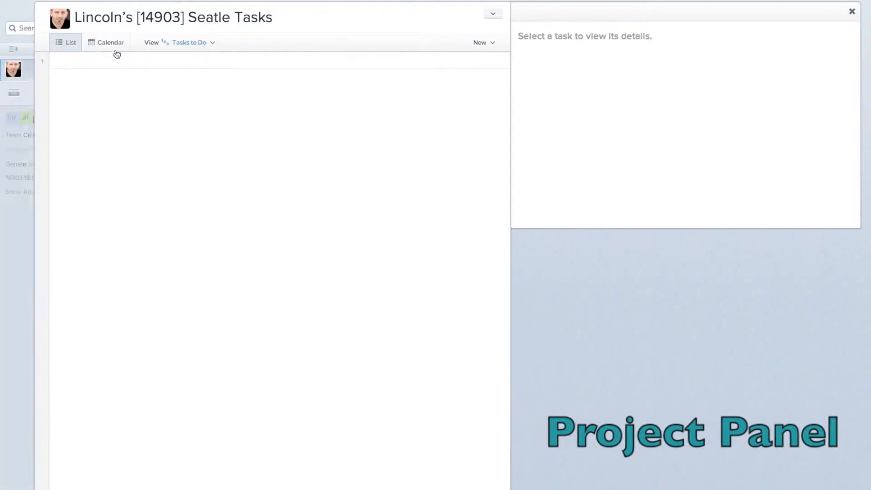
pyautogui.click(14, 49)
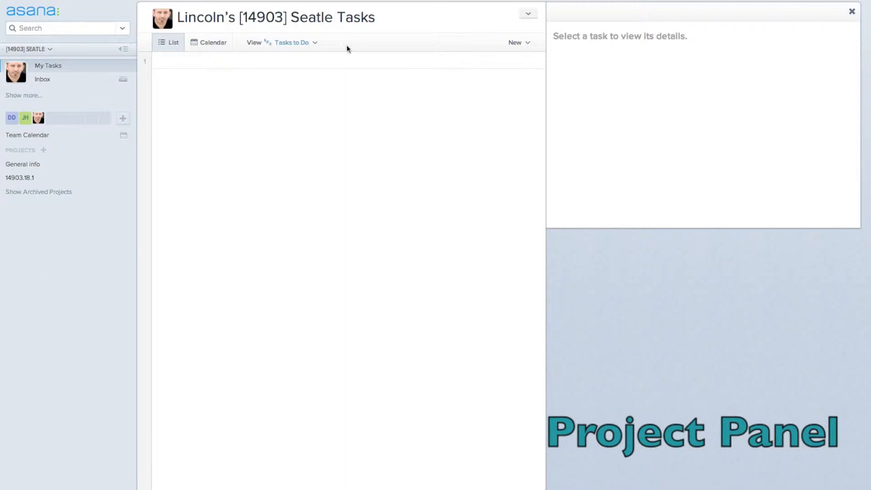
pyautogui.moveTo(374, 18); pyautogui.dragTo(341, 18)
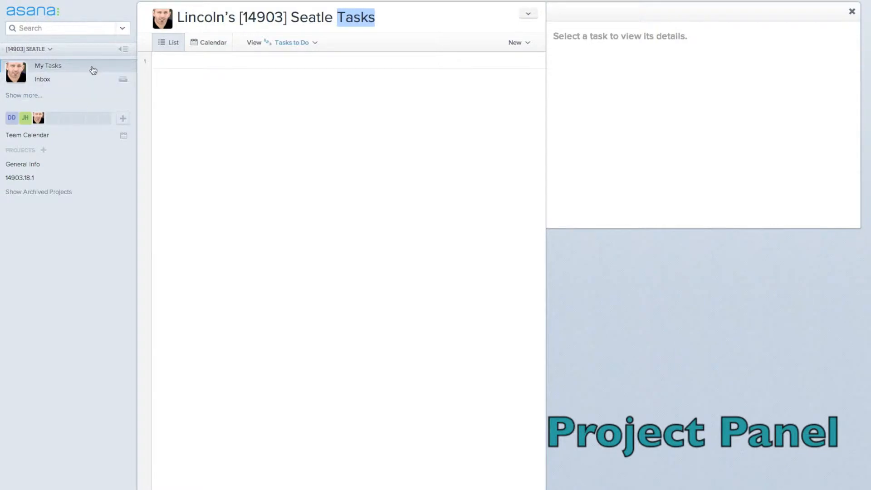
# Step: Show the Inbox activity feed and archive project 14903.18.1
pyautogui.moveTo(124, 81)
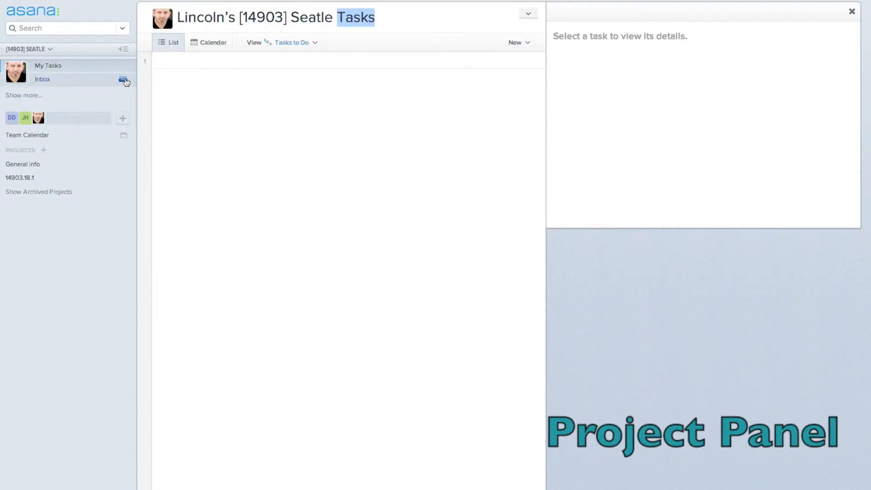
pyautogui.click(124, 82)
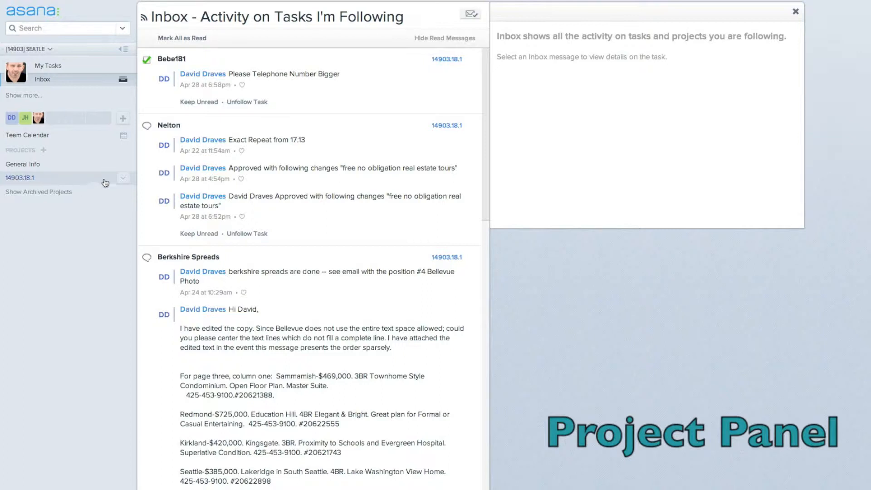
pyautogui.click(123, 178)
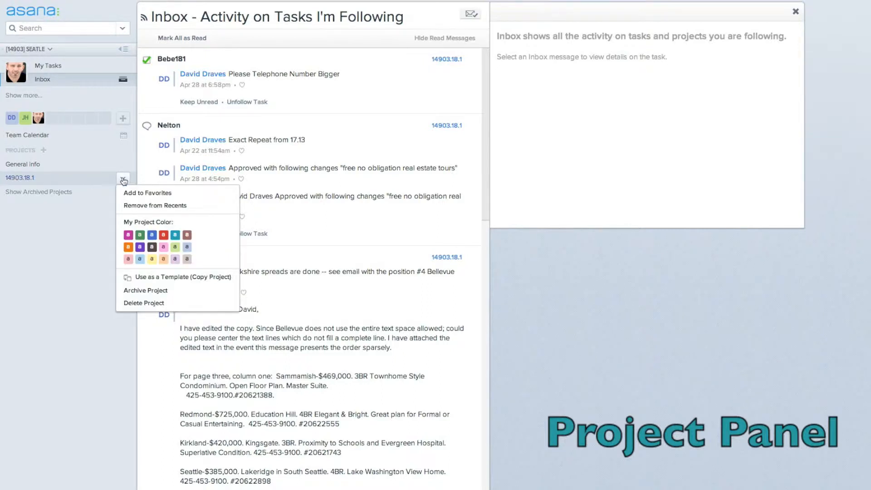
pyautogui.click(154, 292)
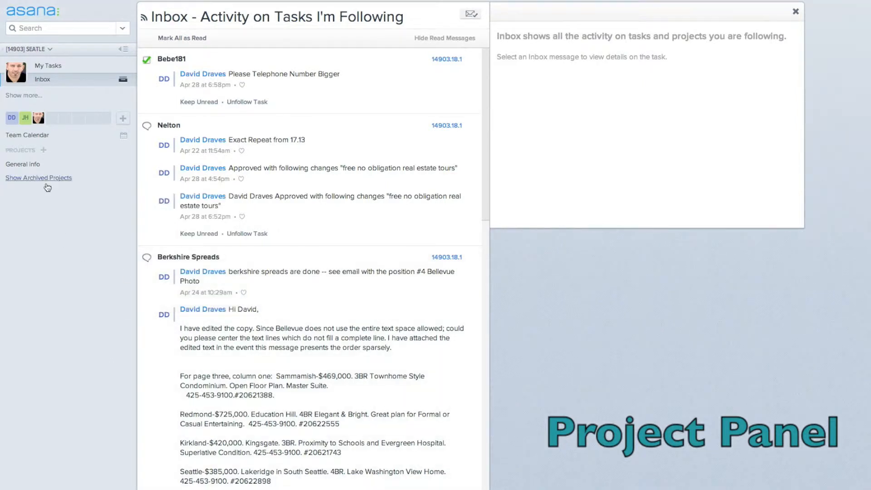
# Step: Create project 14903.18.2, add two teammates as members, and start its first task
pyautogui.click(44, 150)
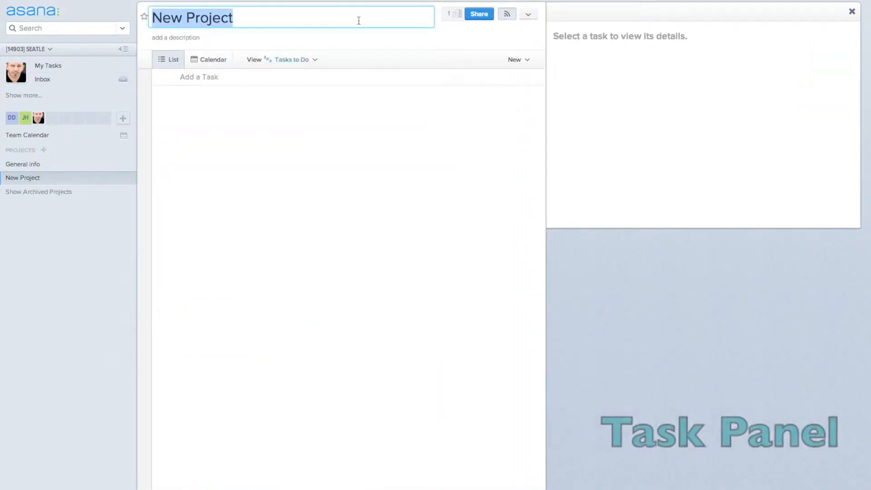
pyautogui.write('14903.18.2')
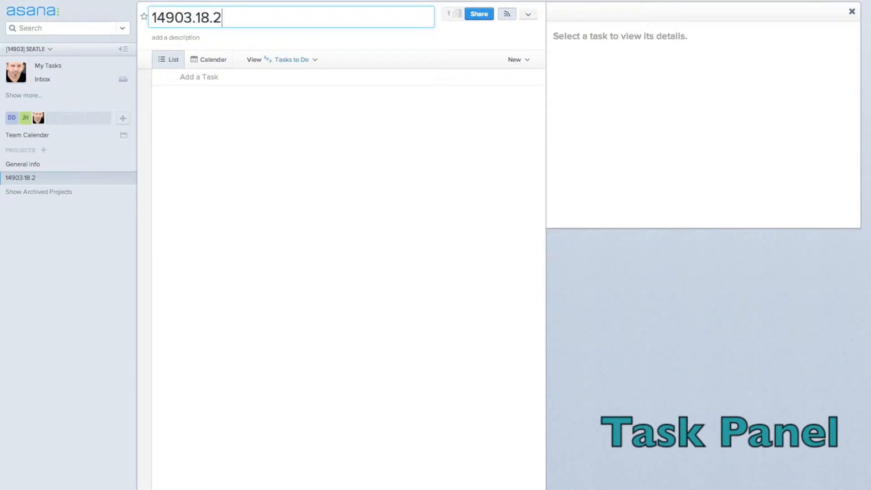
pyautogui.click(481, 17)
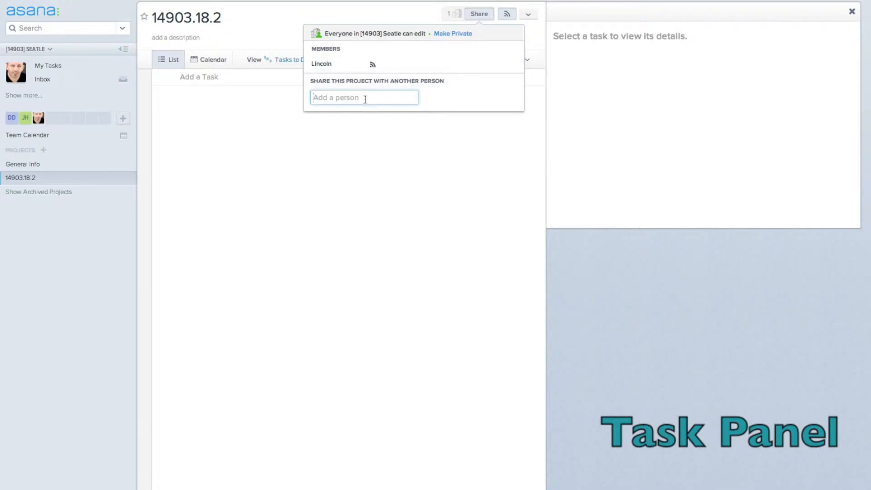
pyautogui.write('david')
pyautogui.press('Return')
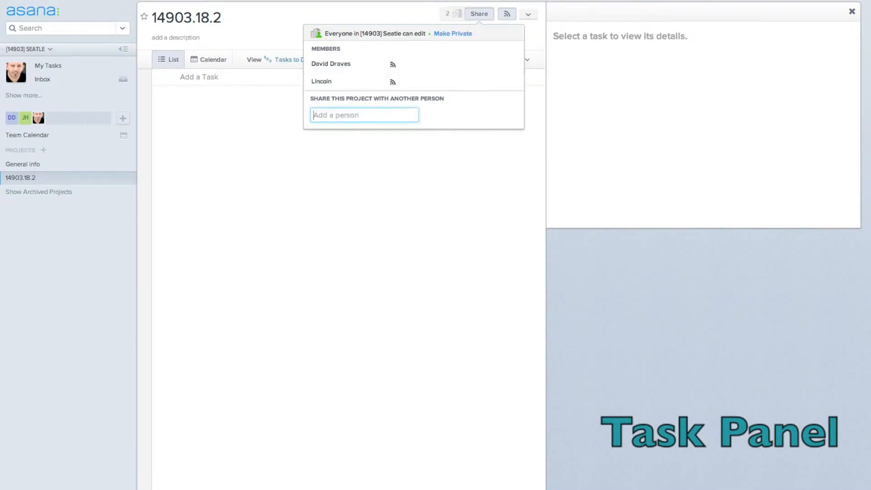
pyautogui.write('just')
pyautogui.press('Return')
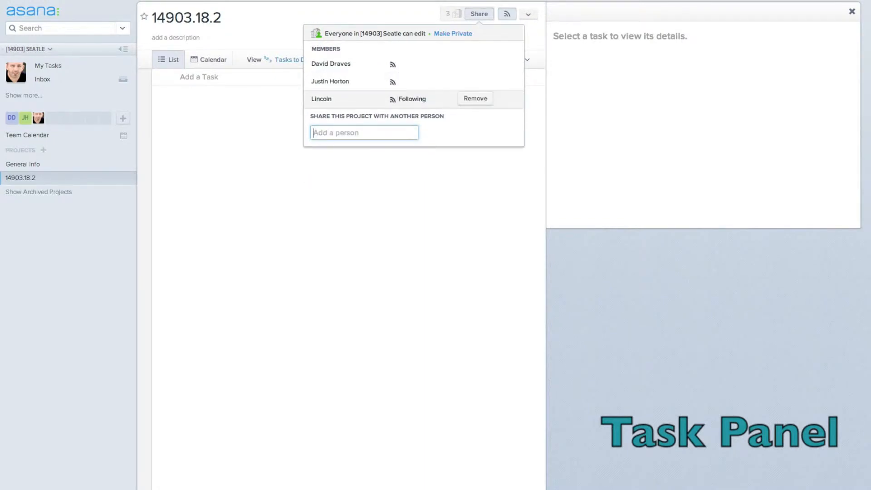
pyautogui.click(419, 208)
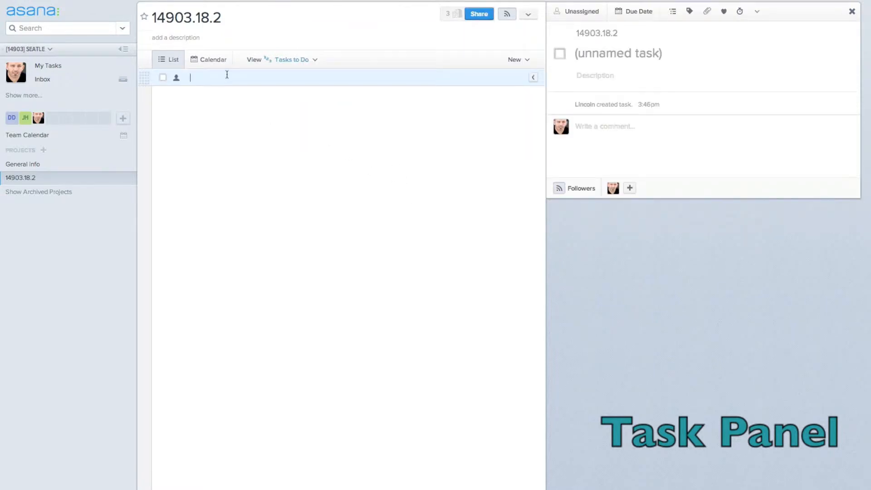
# Step: Title the task 'Demo Page !' with the description 14903.18.1.012
pyautogui.write('Demo Pag')
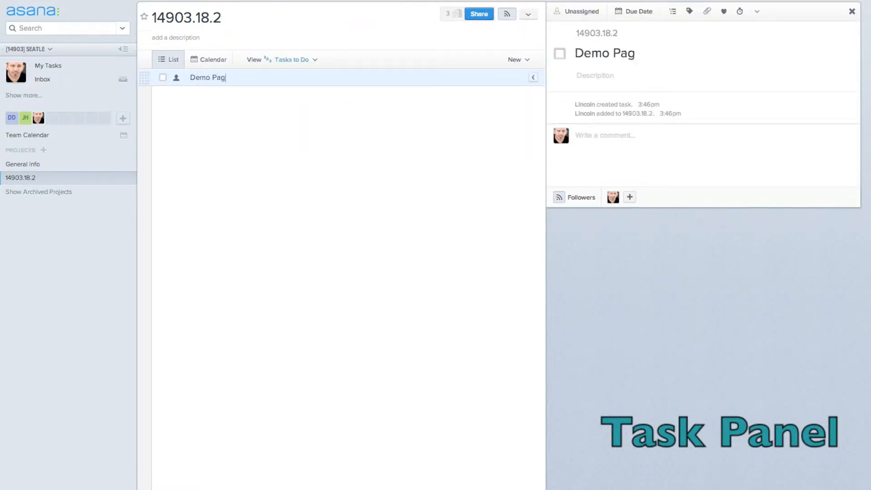
pyautogui.write('e !!')
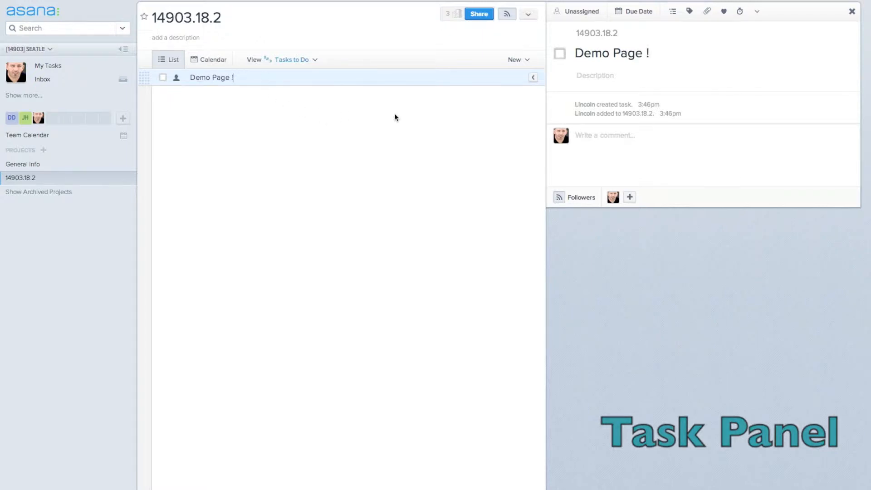
pyautogui.click(628, 75)
pyautogui.write('14903.18.')
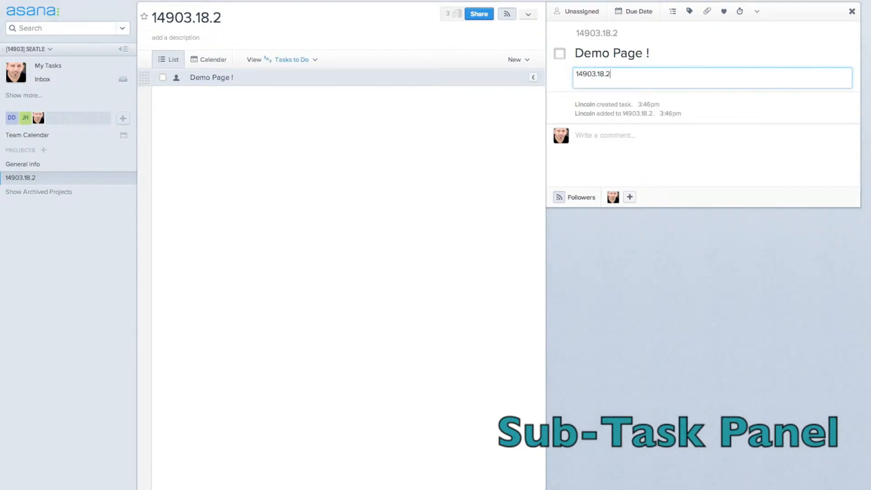
pyautogui.write('1.012')
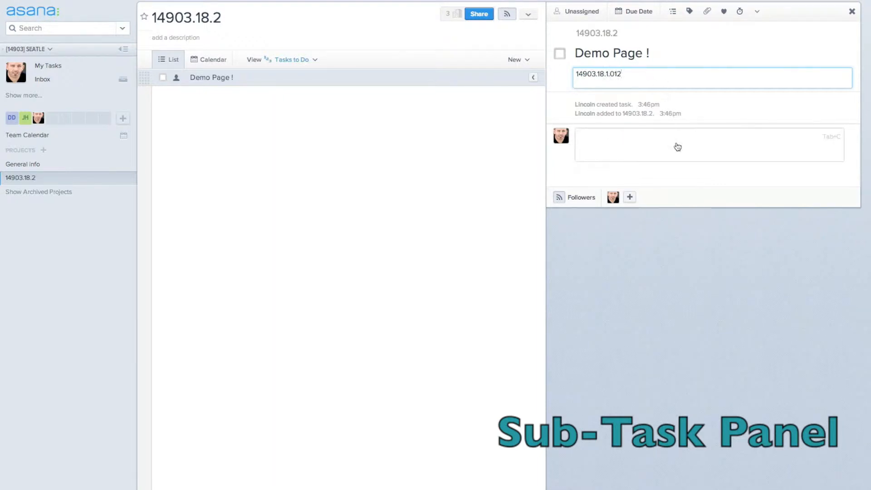
pyautogui.click(673, 13)
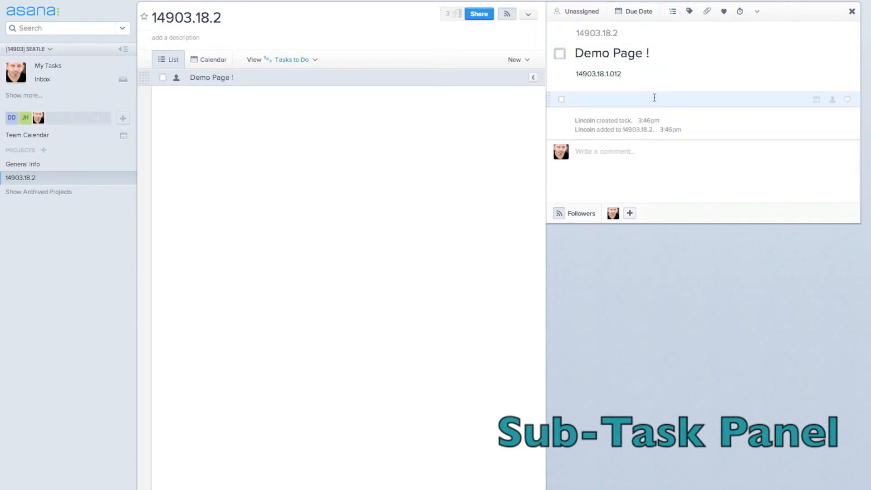
pyautogui.write('Header Changes')
pyautogui.write(':')
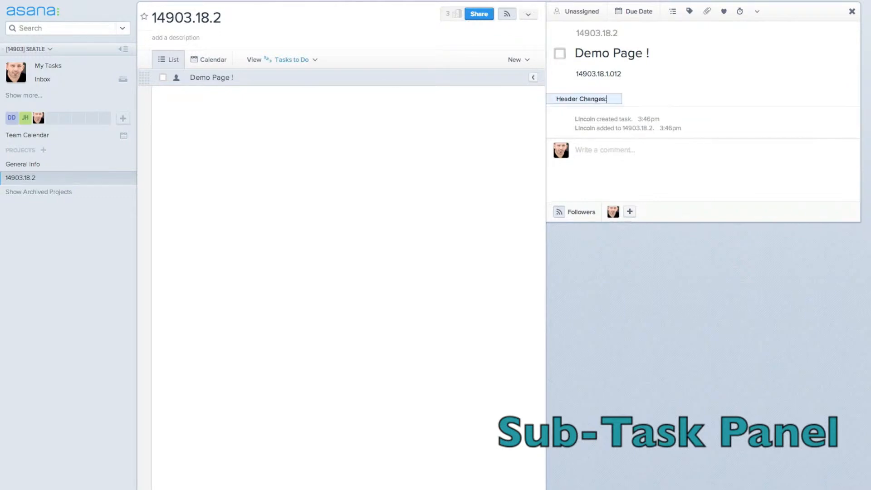
pyautogui.press('Return')
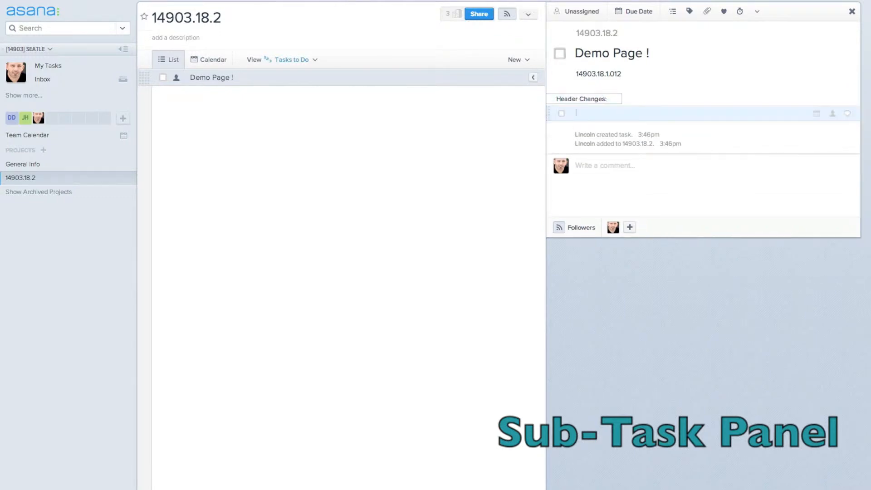
pyautogui.write('Change phone numnber')
pyautogui.press('BackSpace')
pyautogui.press('BackSpace')
pyautogui.press('BackSpace')
pyautogui.write('ber')
pyautogui.press('Return')
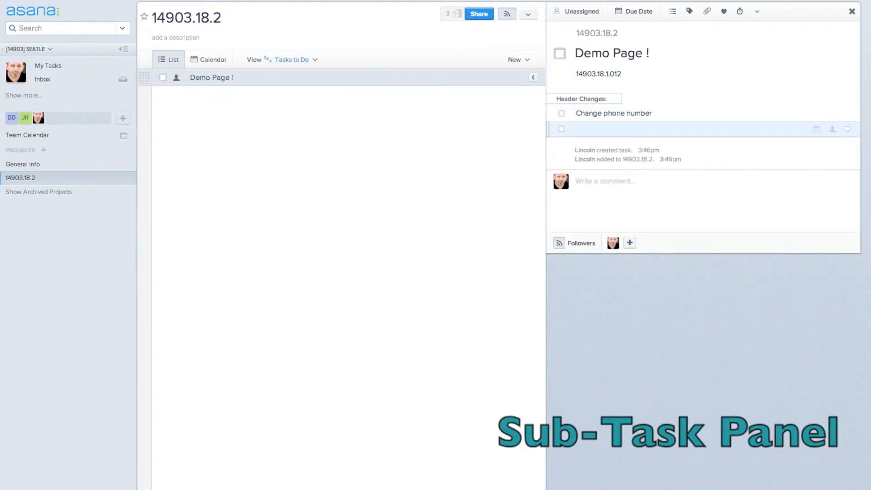
pyautogui.write('add web address: www.buythesehouses.com')
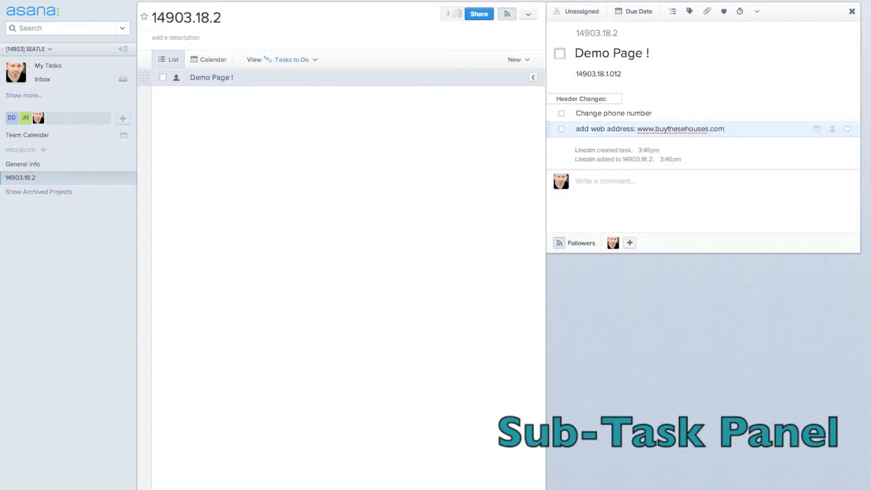
pyautogui.press('Return')
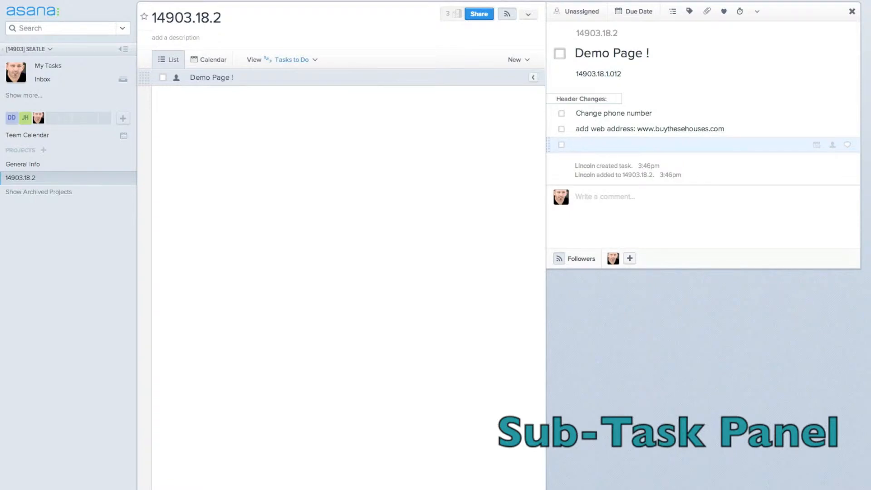
# Step: Type and then erase a 'Footer:' heading, removing the empty trailing subtask row
pyautogui.write('Footer:')
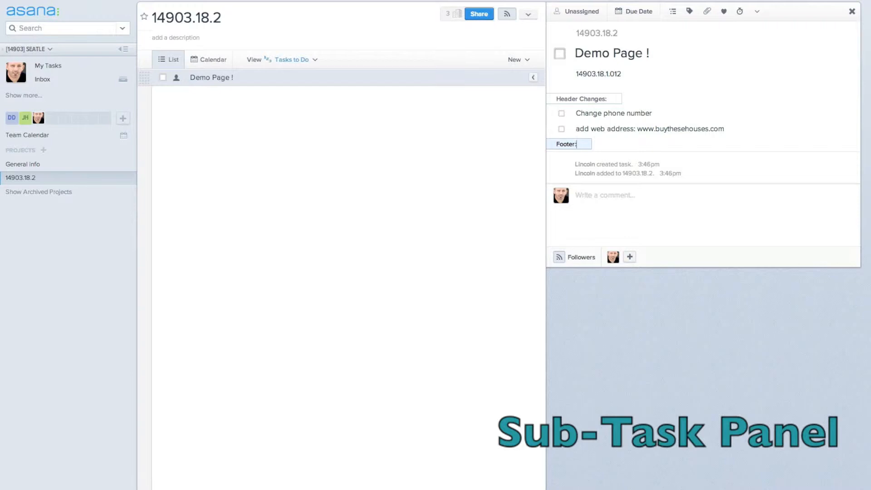
pyautogui.hotkey('alt', 'shift', 'Left')
pyautogui.write('Midd')
pyautogui.press('BackSpace')
pyautogui.press('BackSpace')
pyautogui.press('BackSpace')
pyautogui.press('BackSpace')
pyautogui.press('Delete')
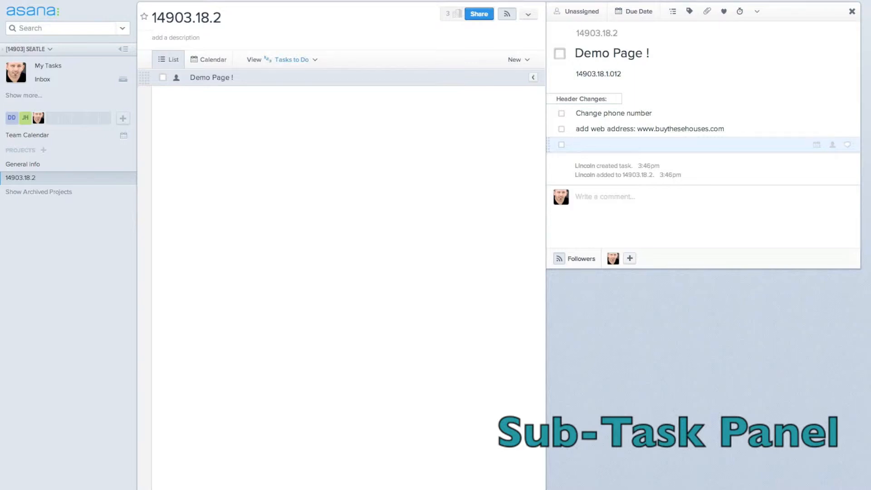
pyautogui.press('BackSpace')
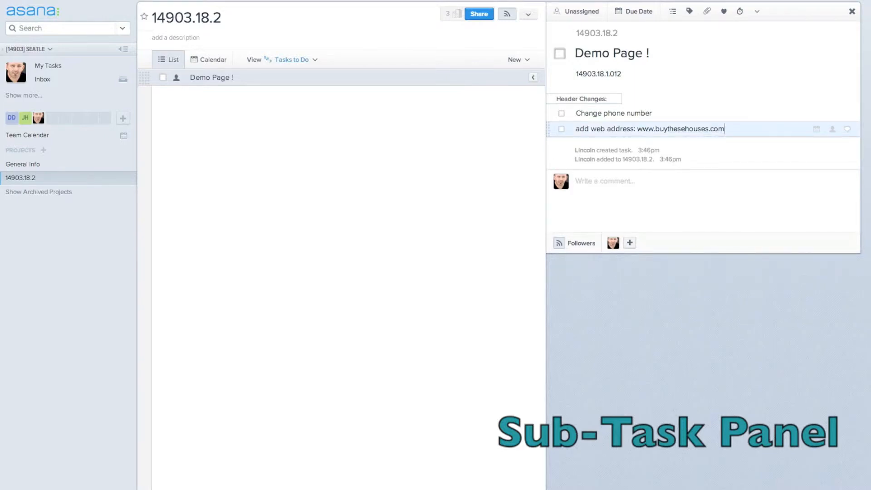
# Step: Assign Demo Page ! to yourself and complete the web address subtask
pyautogui.click(581, 19)
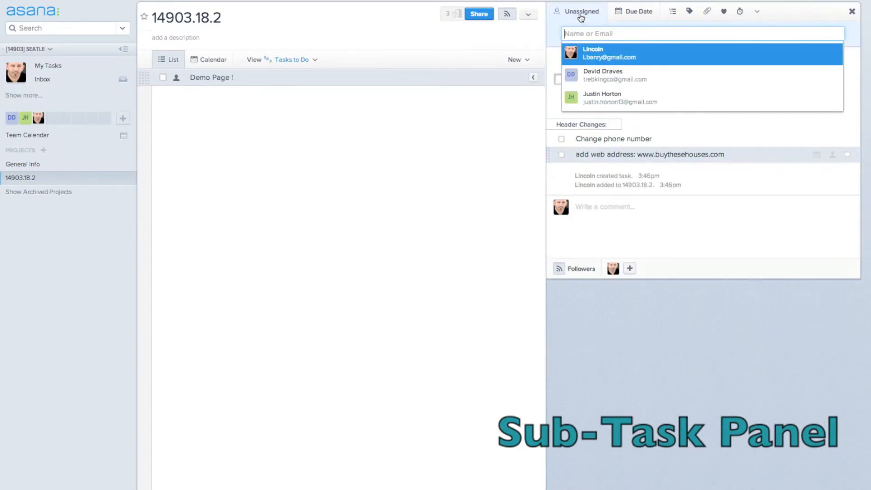
pyautogui.click(604, 53)
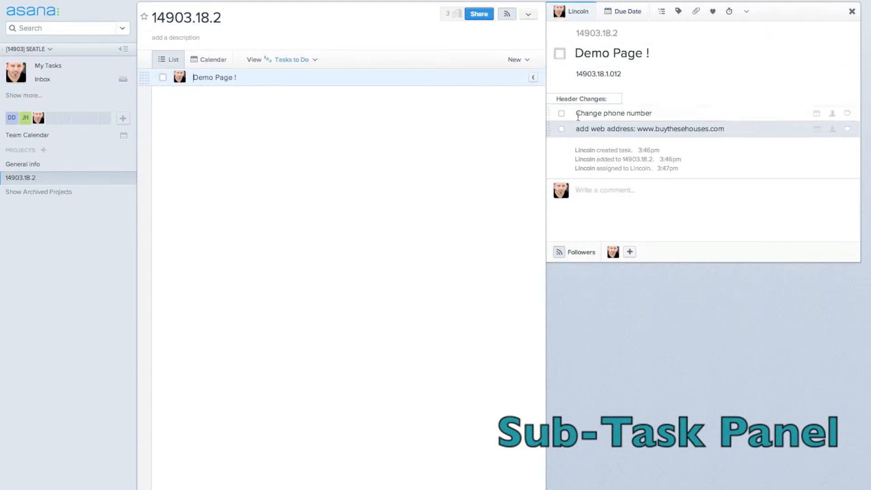
pyautogui.click(561, 129)
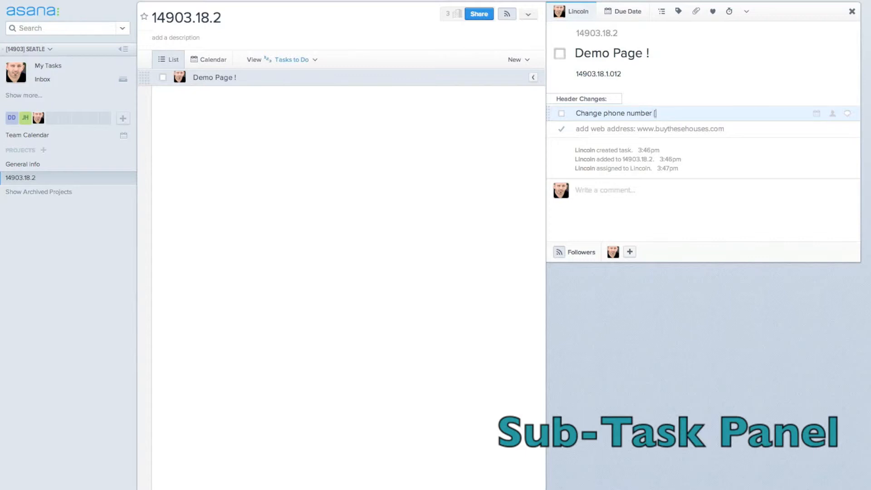
# Step: Add the note '[please provid #' to Change phone number, then select and cut it
pyautogui.write('[please provid #')
pyautogui.moveTo(653, 114); pyautogui.dragTo(711, 115)
pyautogui.hotkey('ctrl', 'c')
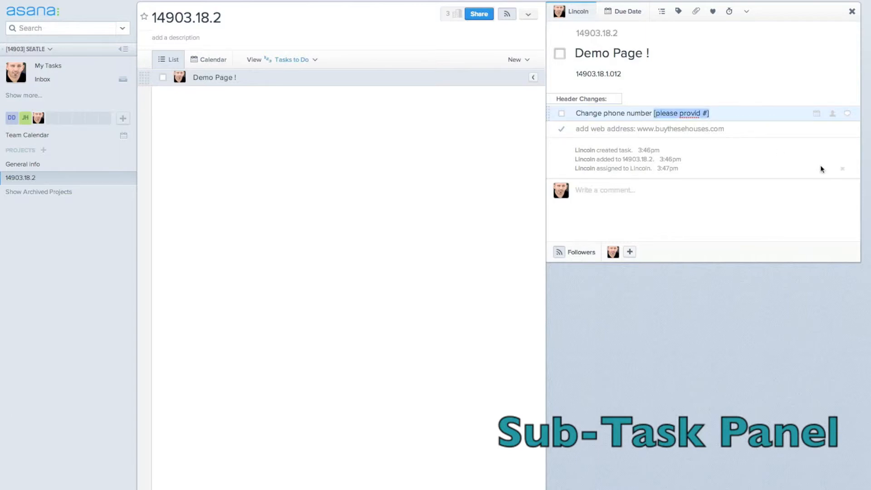
pyautogui.press('BackSpace')
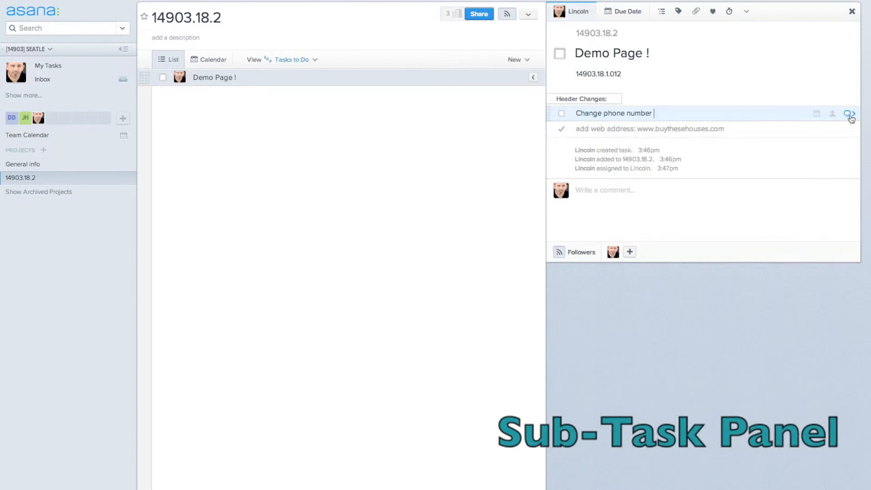
# Step: Paste '[please provid #' as a new subtask under Change phone number
pyautogui.click(848, 114)
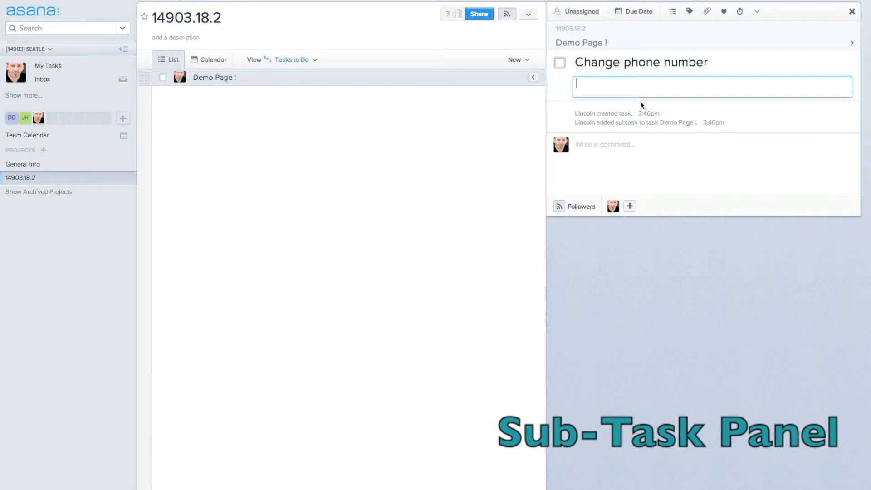
pyautogui.click(673, 12)
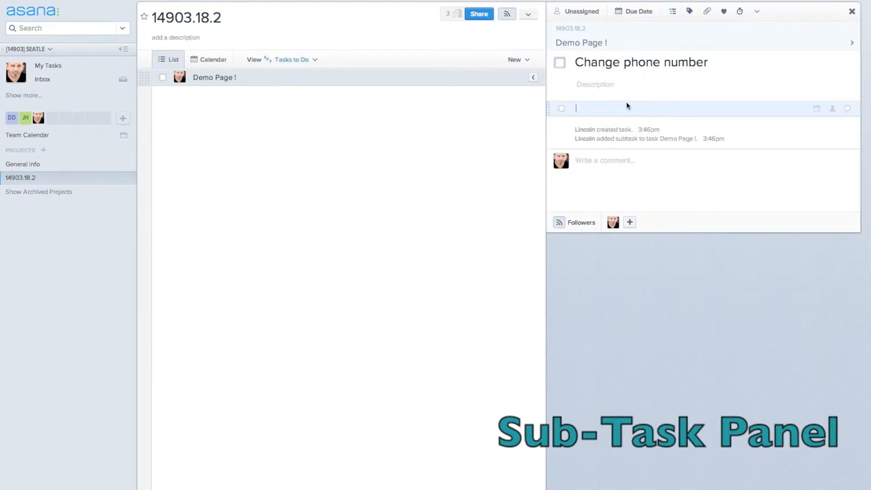
pyautogui.hotkey('ctrl', 'v')
pyautogui.click(777, 167)
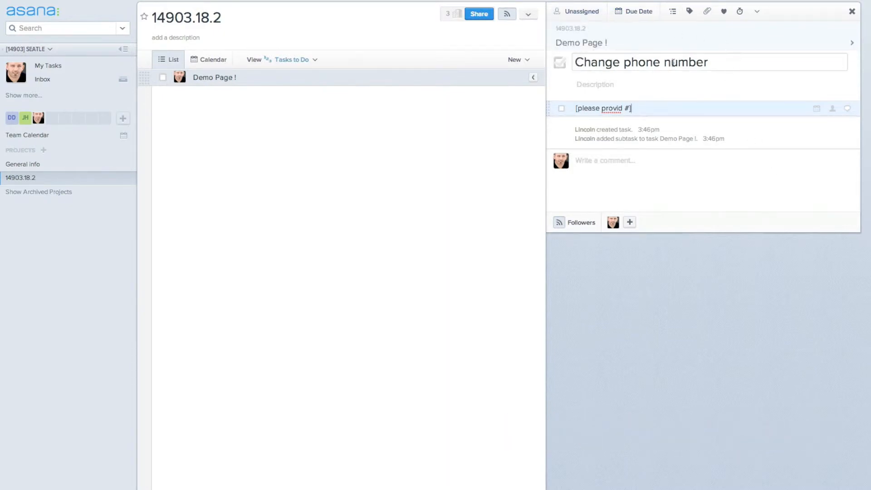
# Step: Back in Demo Page !, assign the Change phone number subtask to the DD teammate
pyautogui.click(590, 44)
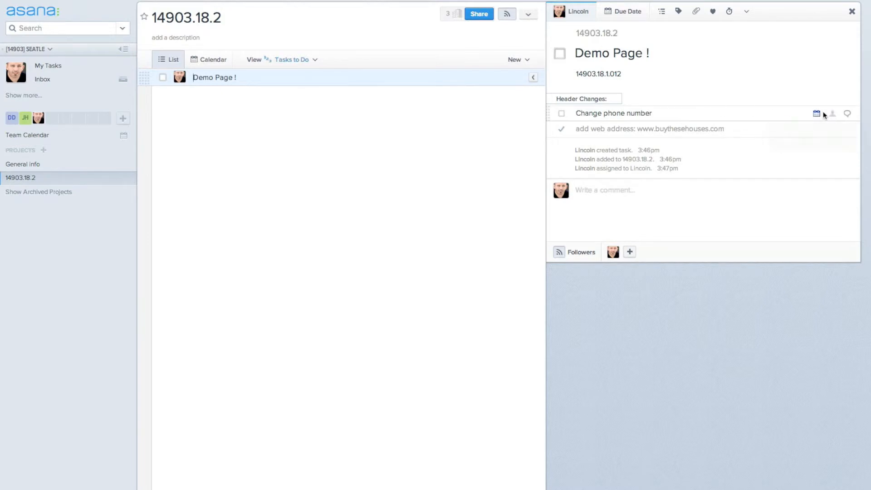
pyautogui.click(833, 115)
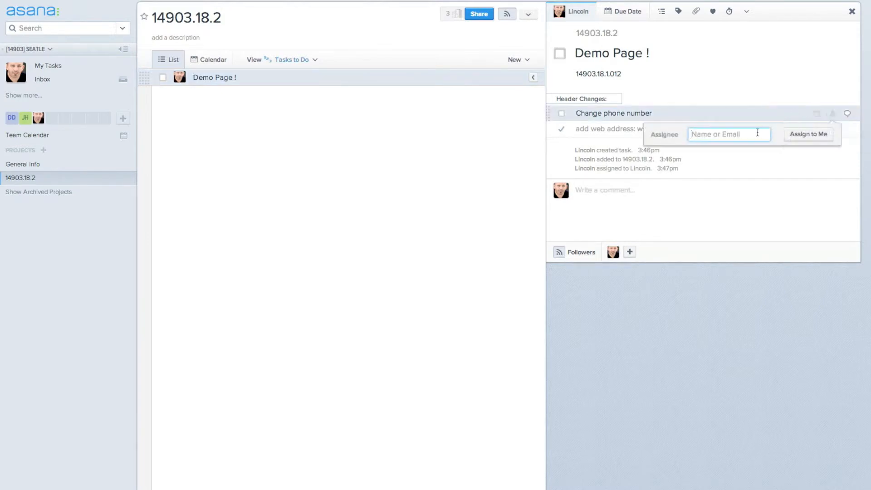
pyautogui.write('da')
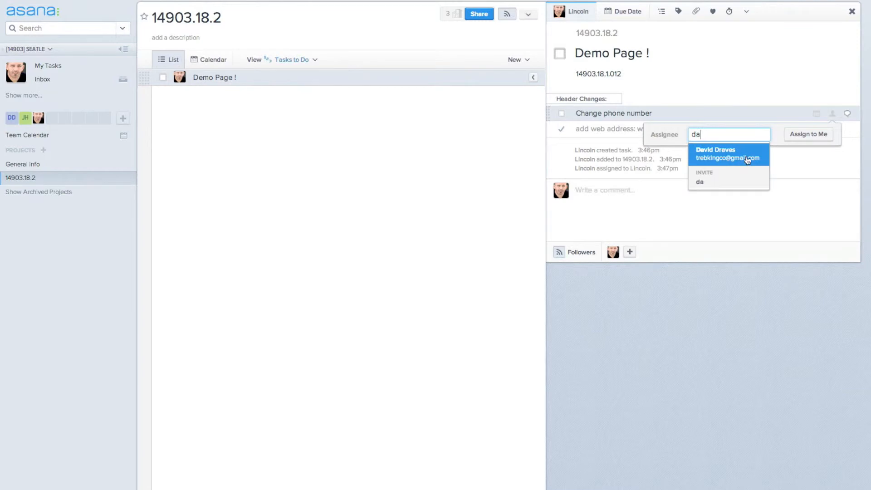
pyautogui.click(747, 159)
# Step: Comment '[please provid #]' on Demo Page ! and append the phone number to the Change phone number subtask
pyautogui.click(706, 196)
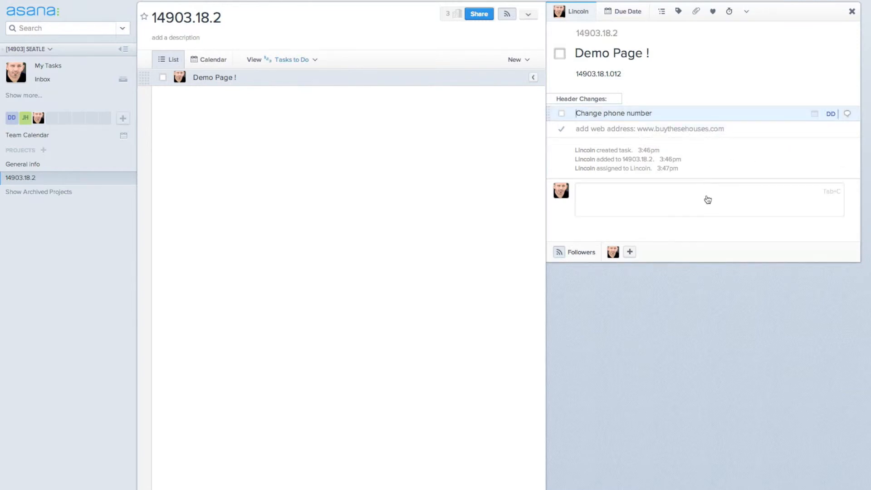
pyautogui.write('[please provid #]')
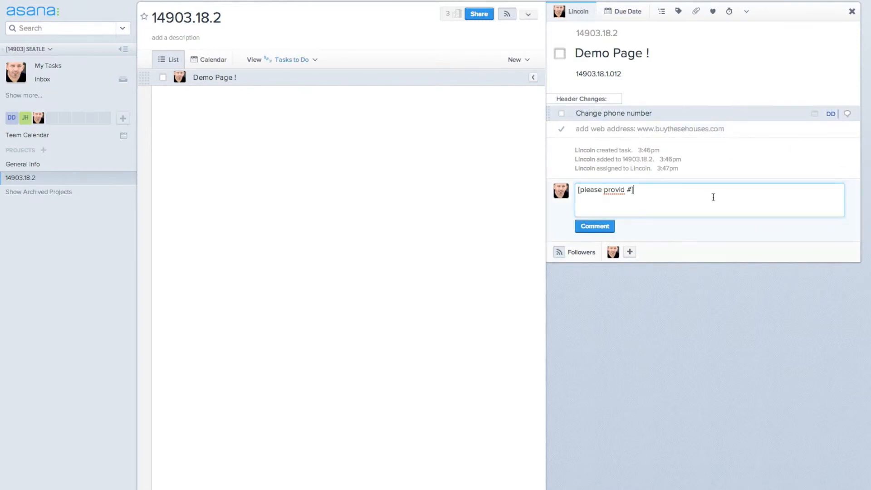
pyautogui.click(603, 230)
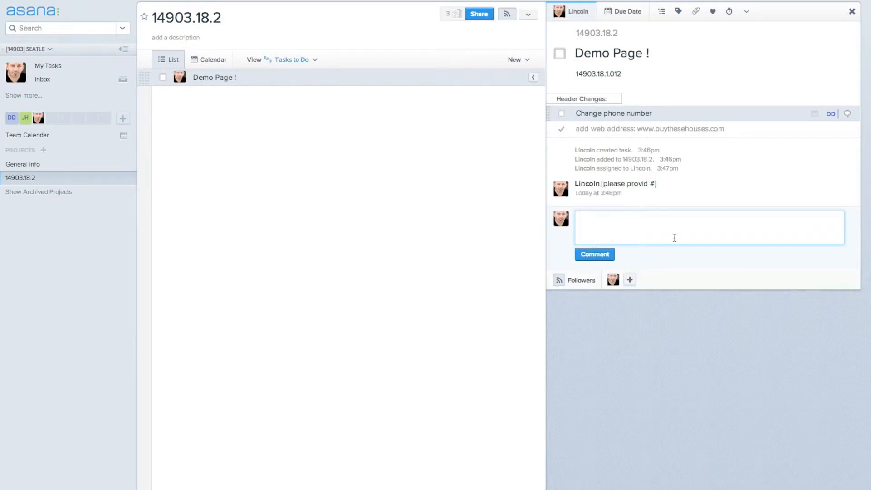
pyautogui.click(672, 112)
pyautogui.write(': ')
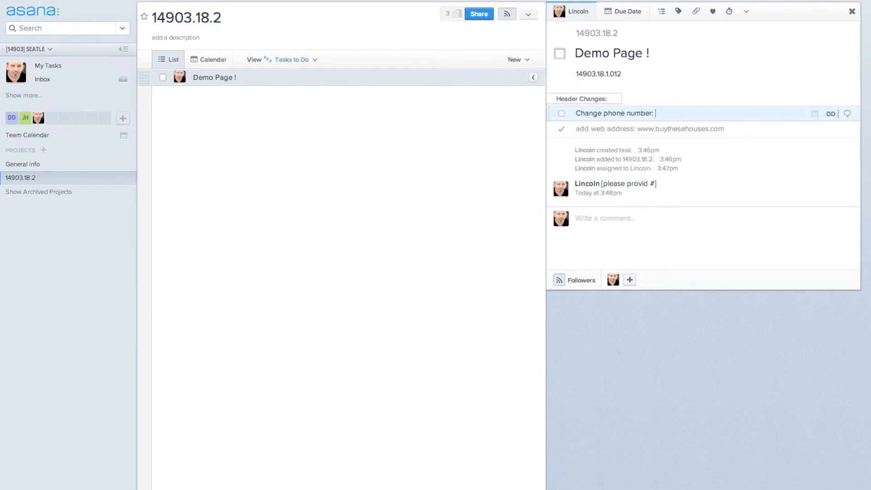
pyautogui.write('123.456.7891')
# Step: Reassign the phone number subtask to yourself and mark it complete
pyautogui.click(833, 114)
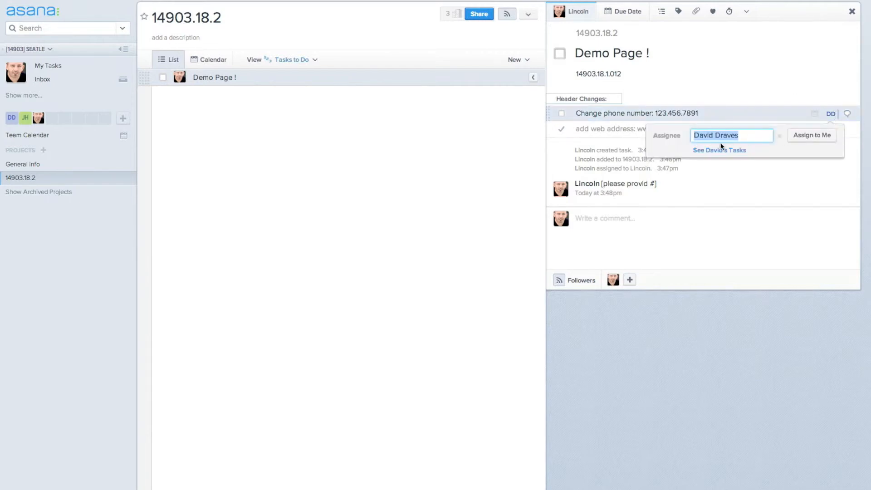
pyautogui.write('lincoln')
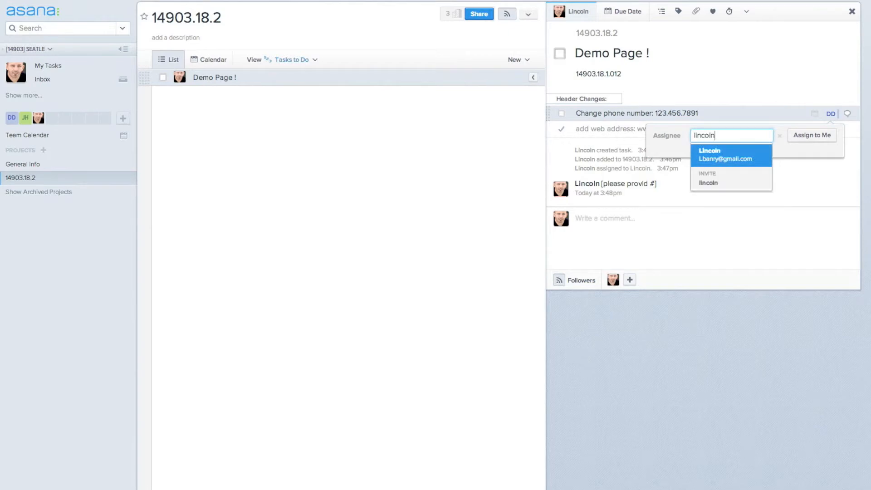
pyautogui.press('Return')
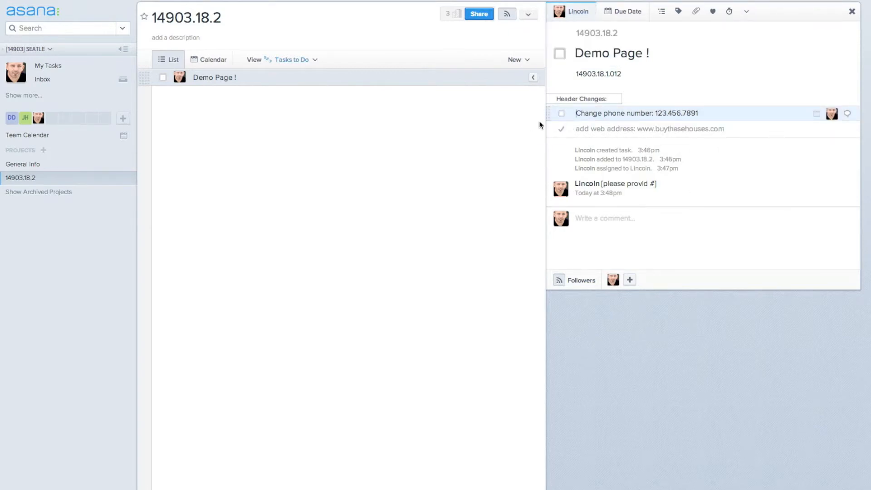
pyautogui.click(562, 114)
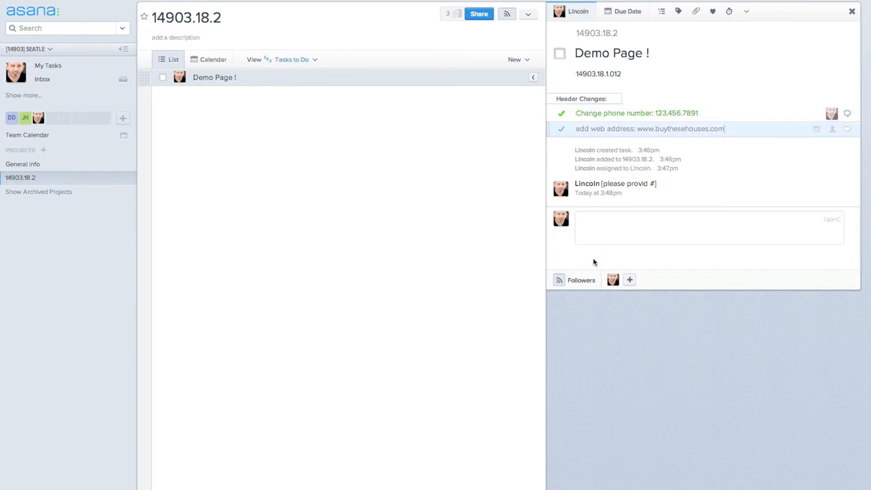
# Step: Comment 'Done' on Demo Page ! and assign it to the DD teammate
pyautogui.click(616, 235)
pyautogui.write('Done')
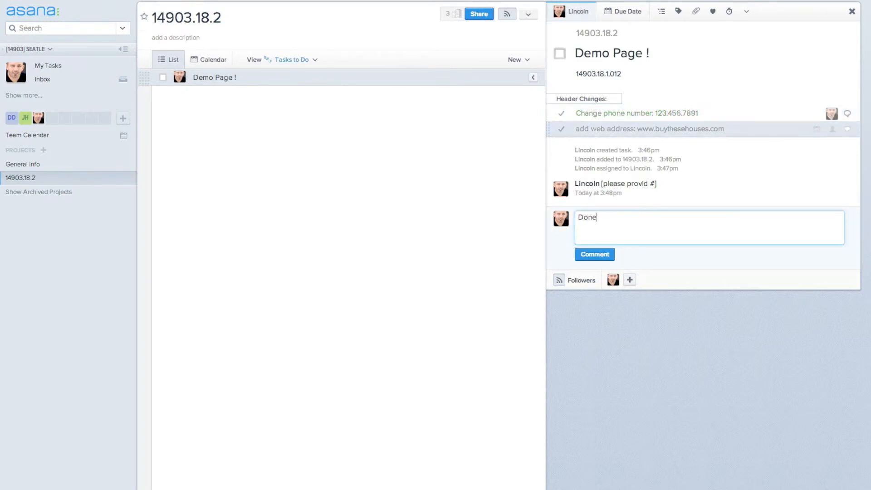
pyautogui.click(603, 255)
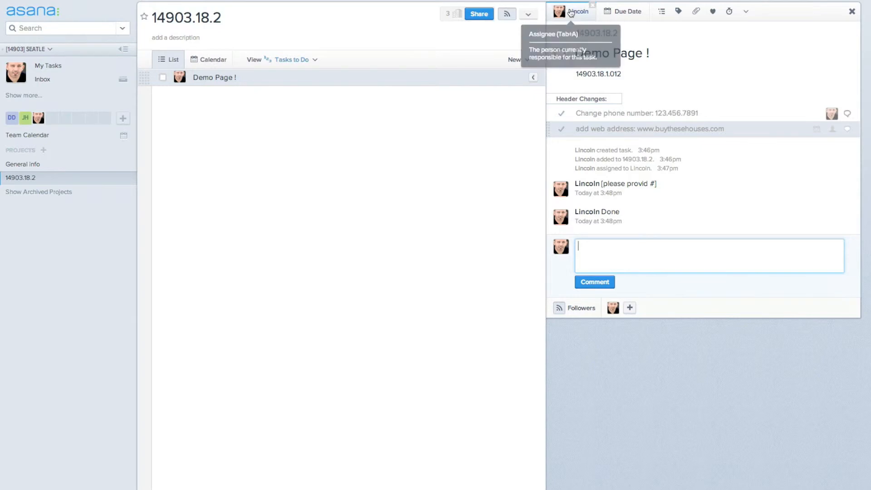
pyautogui.click(571, 12)
pyautogui.click(586, 73)
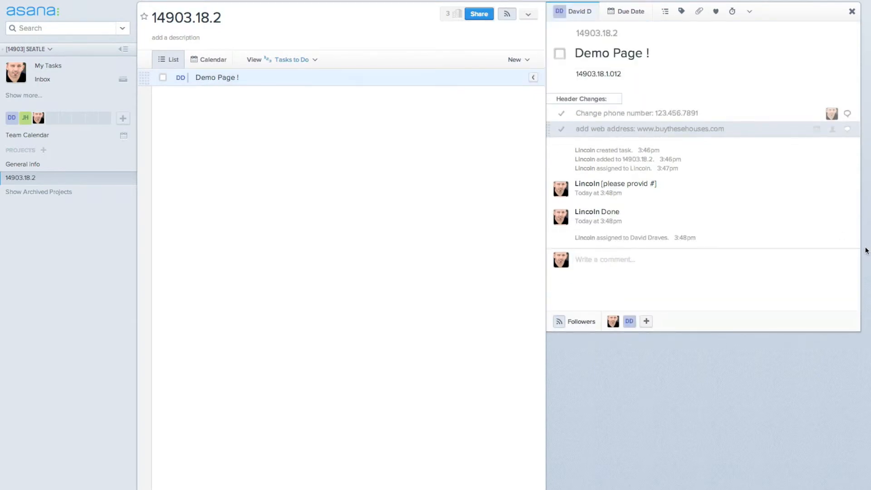
# Step: Create task 'Demo Page 2' below Demo Page ! with description 'Exact Repeat 14903.18.1.002'
pyautogui.click(254, 77)
pyautogui.press('Return')
pyautogui.write('Demo Page 2')
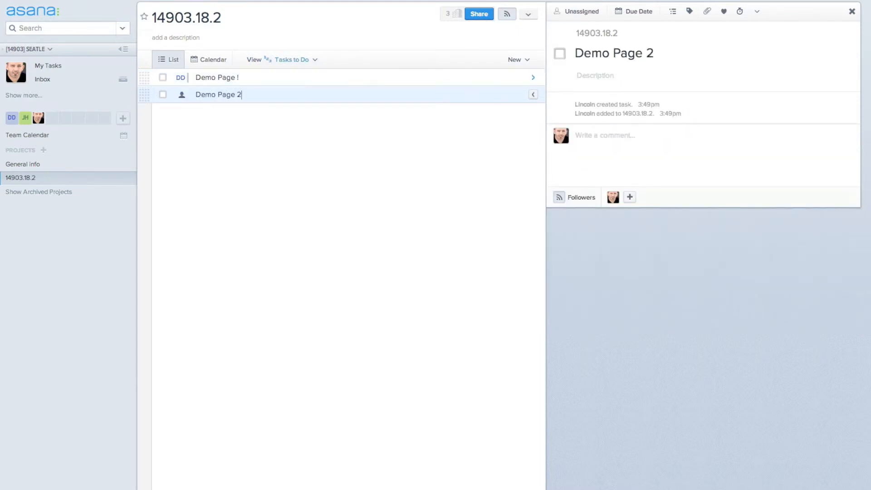
pyautogui.click(610, 80)
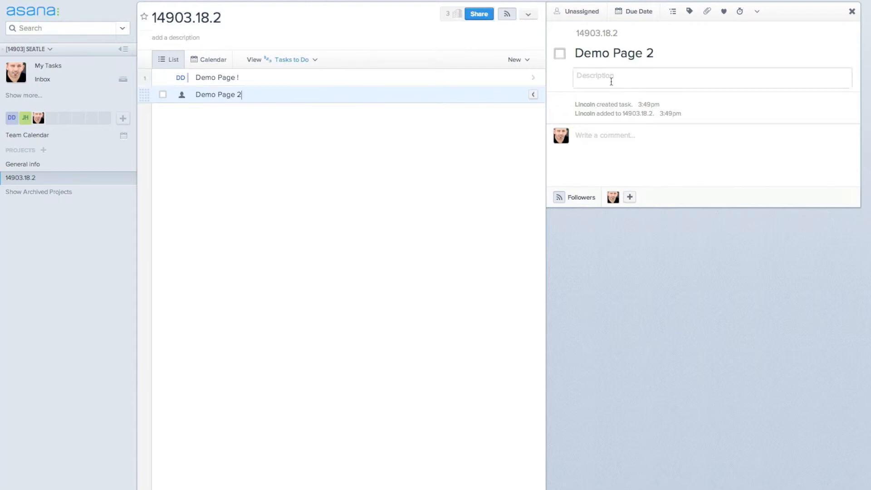
pyautogui.write('Exac')
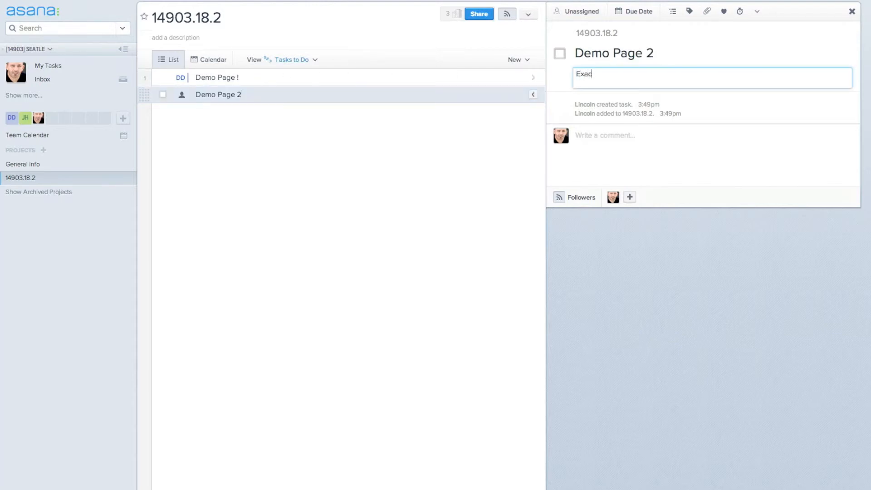
pyautogui.write('t Repeat 14903.18.1.002')
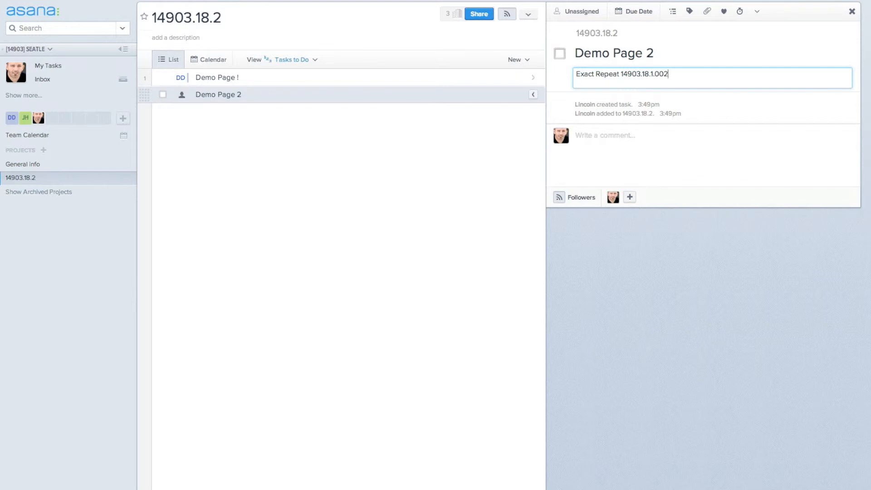
# Step: Assign Demo Page 2 to yourself and comment 'Done' on it
pyautogui.click(580, 13)
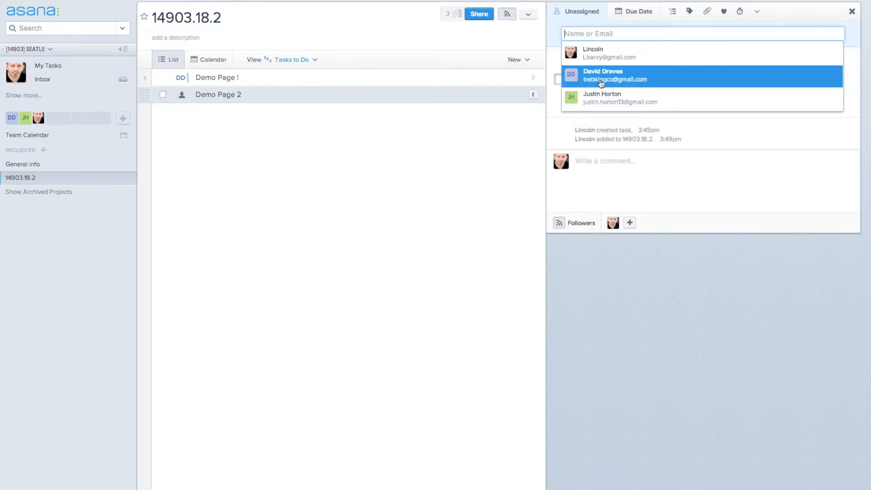
pyautogui.click(601, 59)
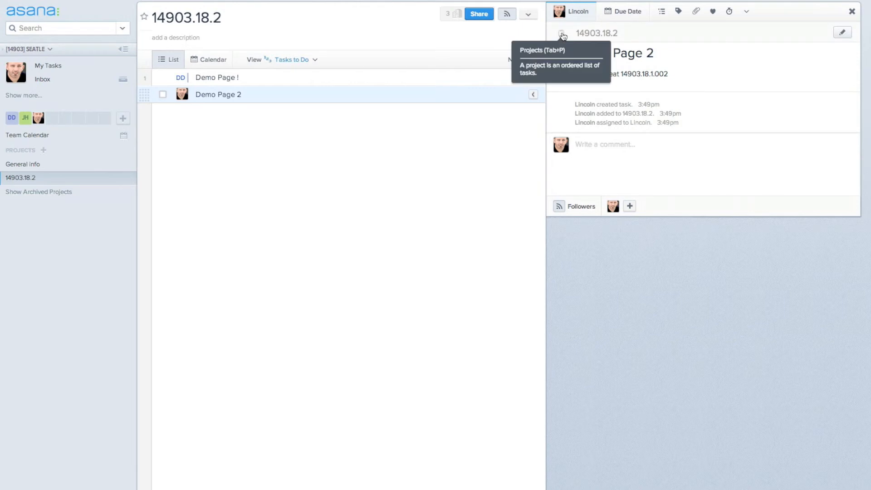
pyautogui.click(648, 163)
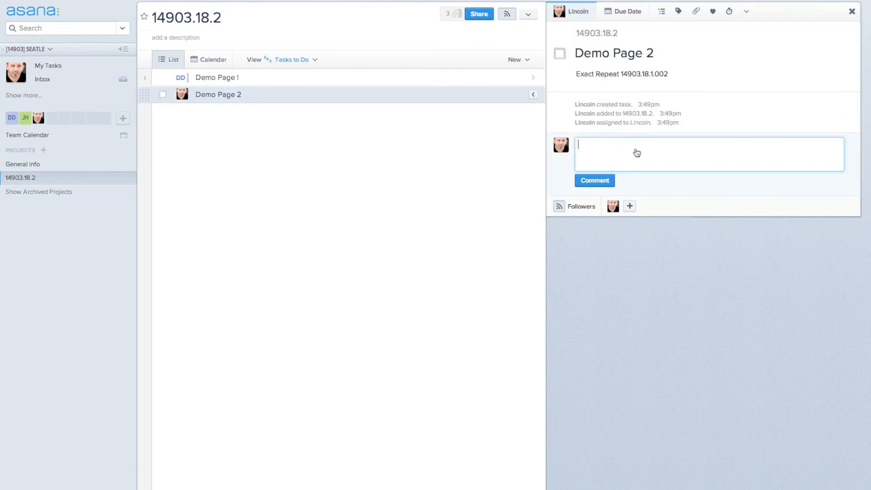
pyautogui.write('Done')
pyautogui.click(590, 181)
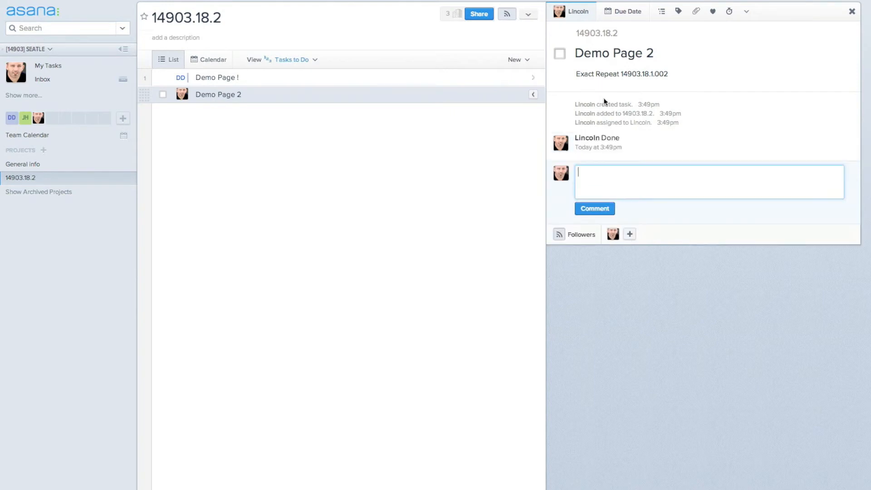
# Step: Reassign Demo Page 2 to the other teammate and open Demo Page !
pyautogui.click(579, 14)
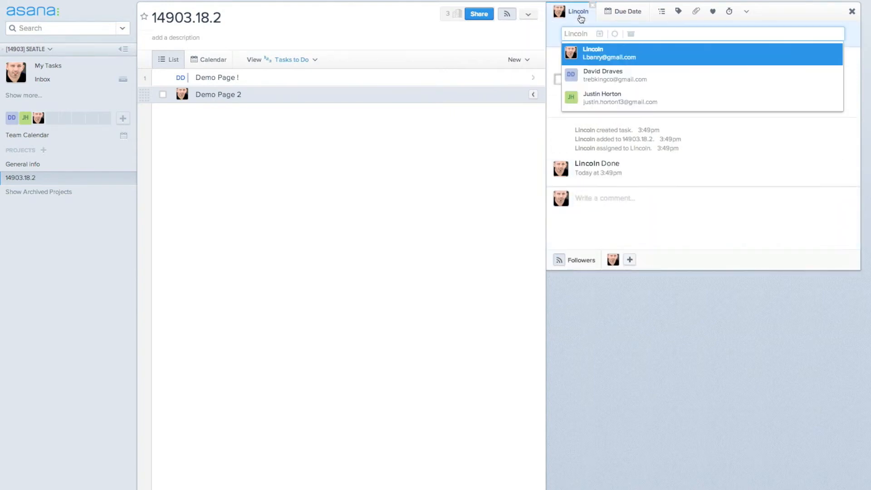
pyautogui.click(613, 85)
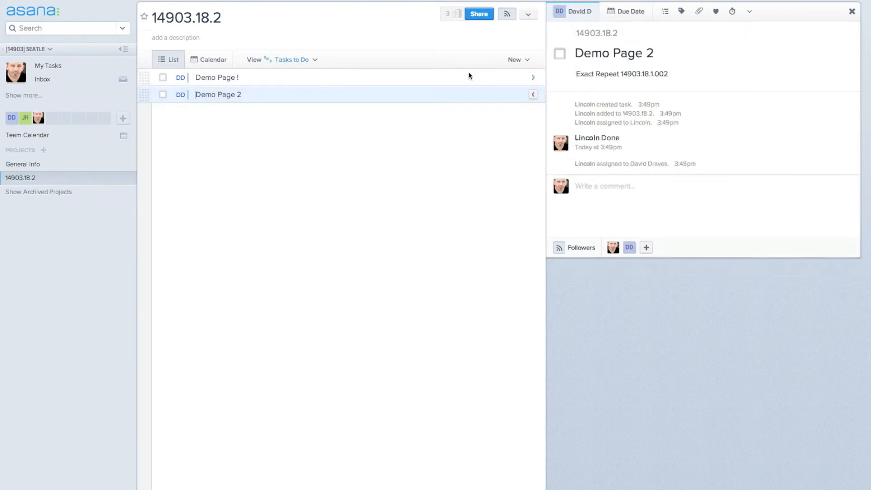
pyautogui.click(454, 80)
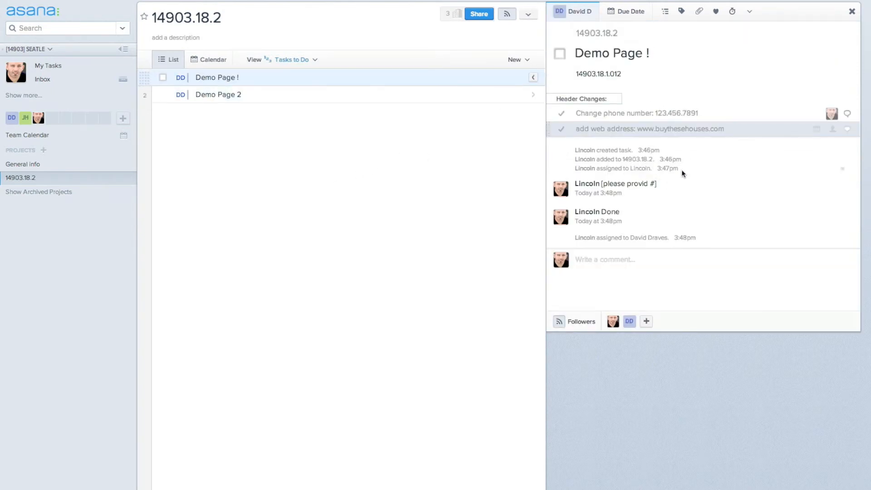
# Step: Add a 'Corrections:' section after the web address subtask, with subtask 'Change Logo attached below'
pyautogui.click(748, 128)
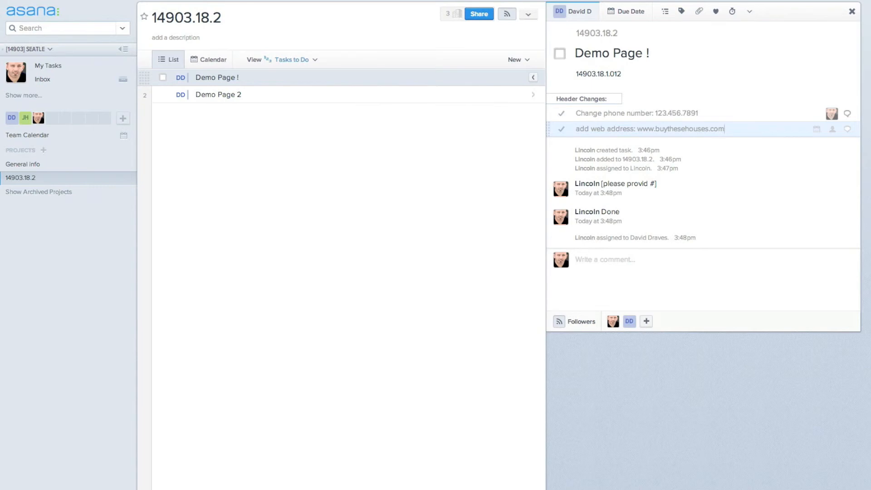
pyautogui.press('Return')
pyautogui.write('Correc')
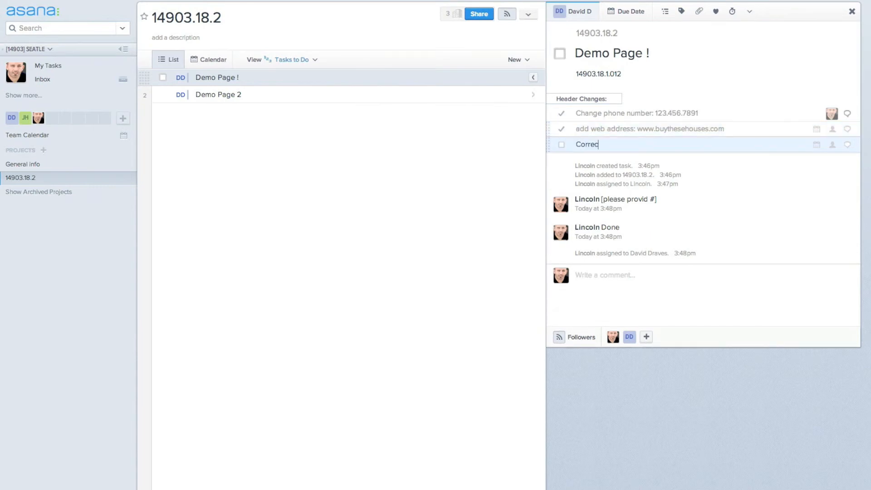
pyautogui.write('tions:')
pyautogui.press('Return')
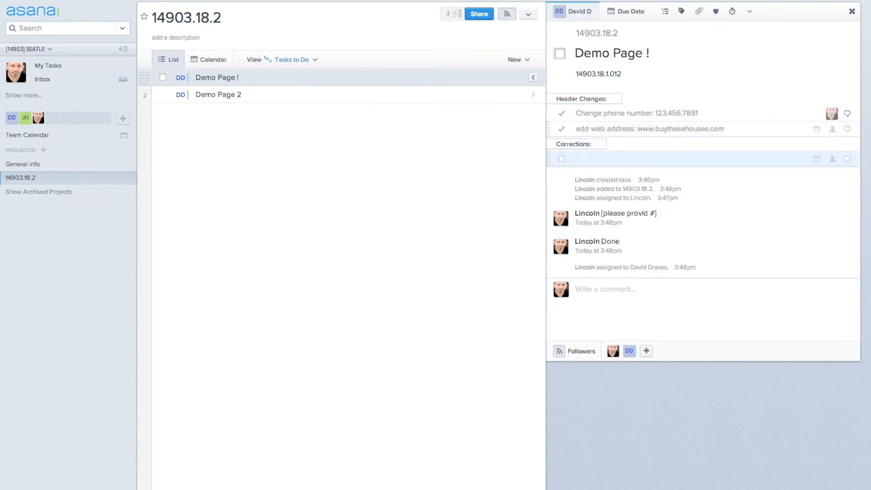
pyautogui.write('Change Logo')
pyautogui.press('BackSpace')
pyautogui.press('BackSpace')
pyautogui.write('attached below')
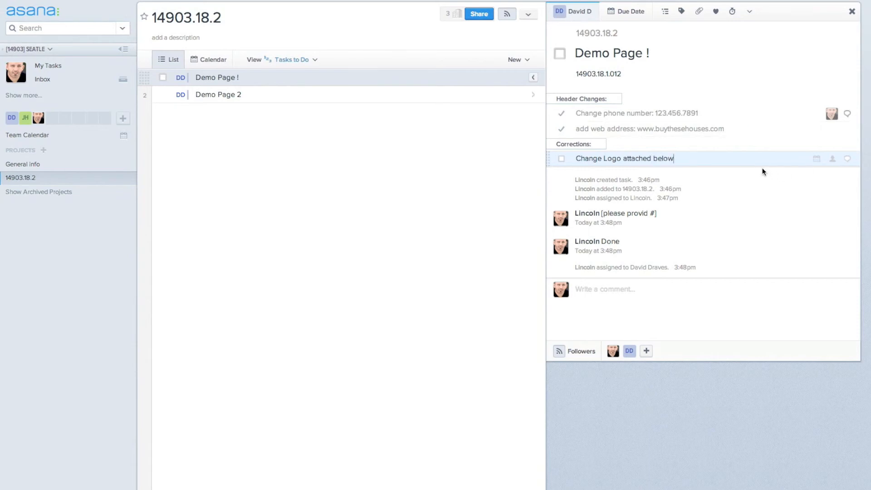
# Step: Attach GoldenDoorRealtySign.jpg to Demo Page ! and assign the task to yourself
pyautogui.moveTo(870, 281); pyautogui.dragTo(676, 242)
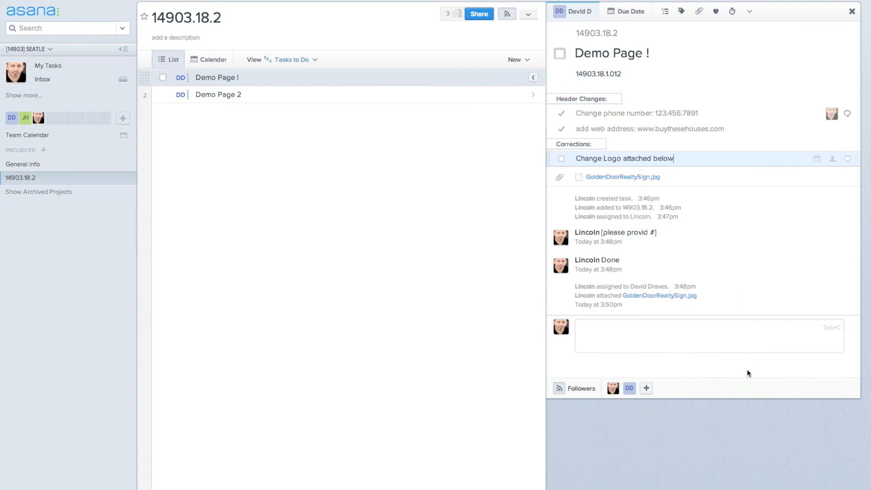
pyautogui.click(576, 14)
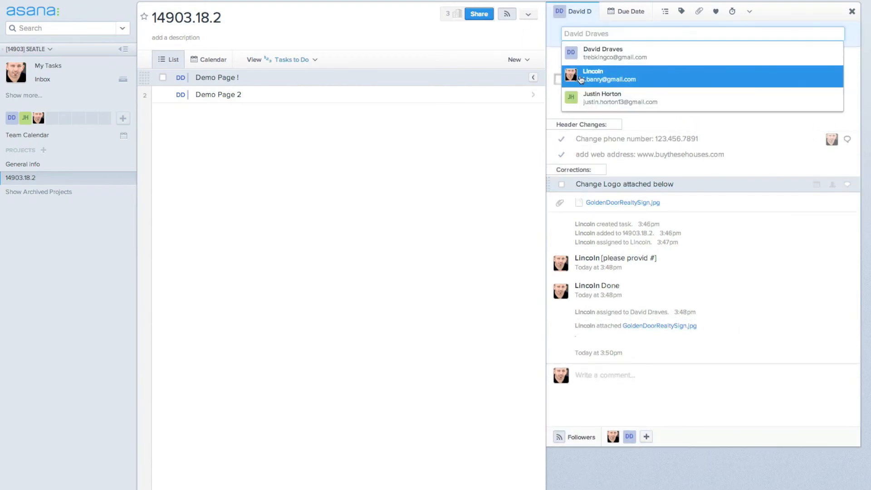
pyautogui.click(581, 77)
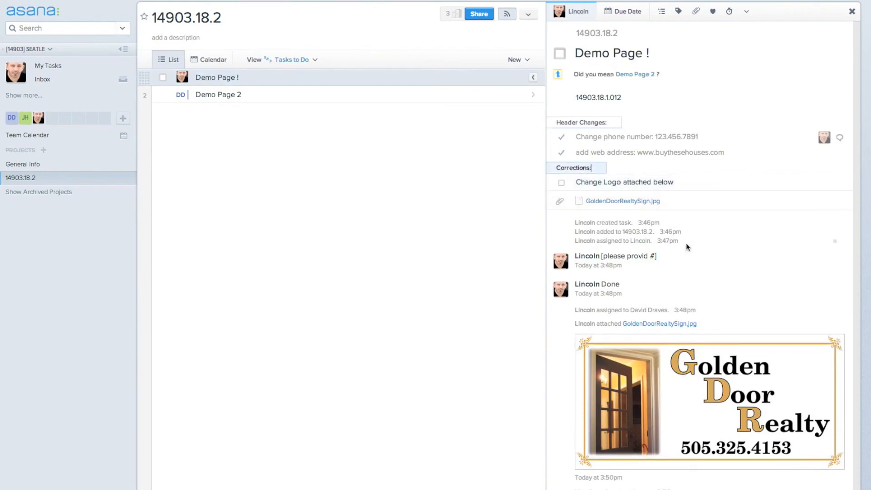
# Step: Preview the attached logo image full size, then return to the project
pyautogui.click(623, 201)
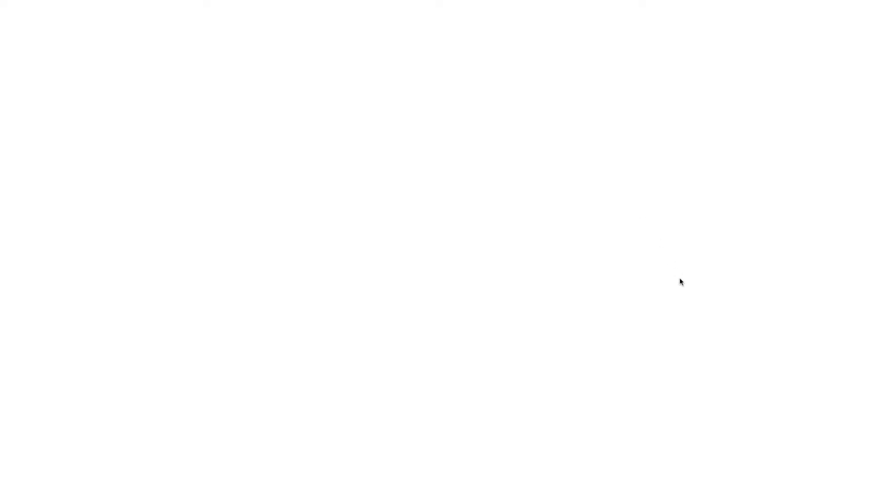
pyautogui.moveTo(272, 72); pyautogui.dragTo(870, 325)
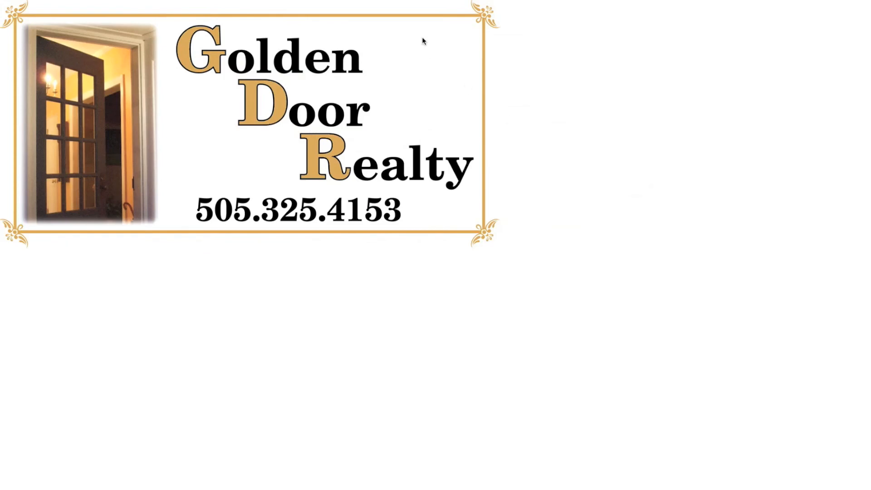
pyautogui.press('super+w')
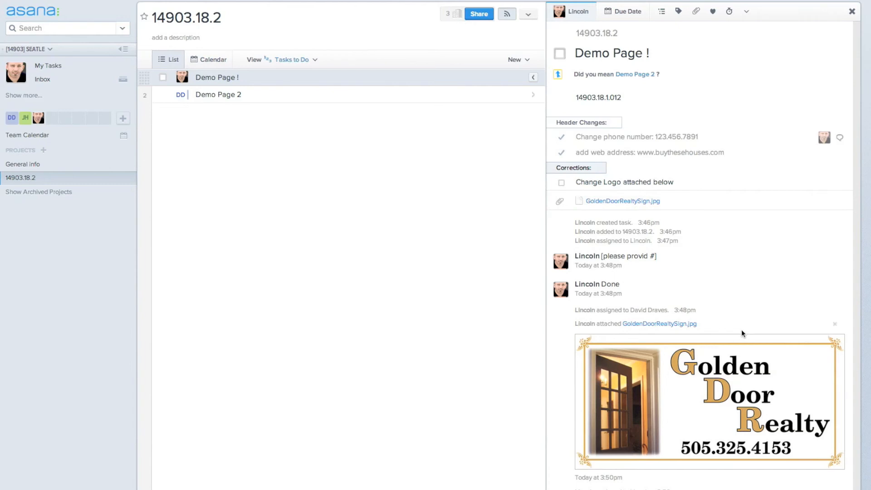
# Step: Complete the Change Logo subtask and post the comment 'Logo Changed, ad reposted'
pyautogui.click(561, 182)
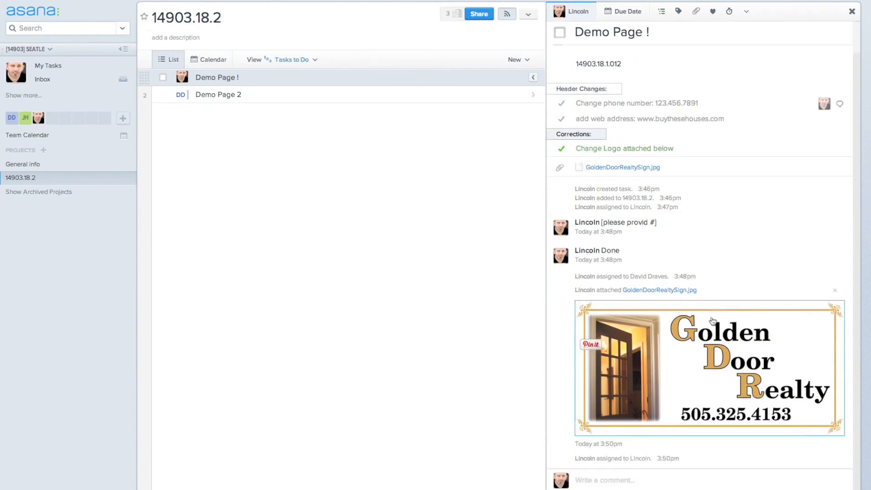
pyautogui.click(656, 482)
pyautogui.write('Logo')
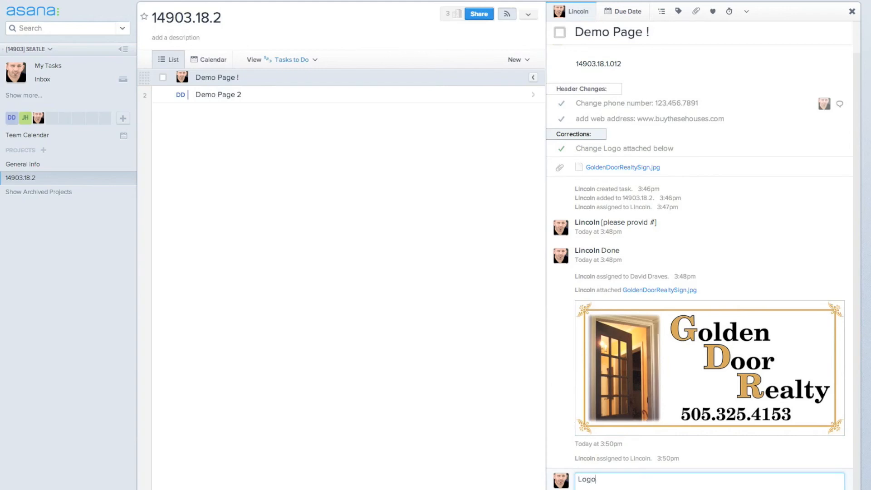
pyautogui.write(' Changes')
pyautogui.press('BackSpace')
pyautogui.write('d, ad reposted')
pyautogui.press('Return')
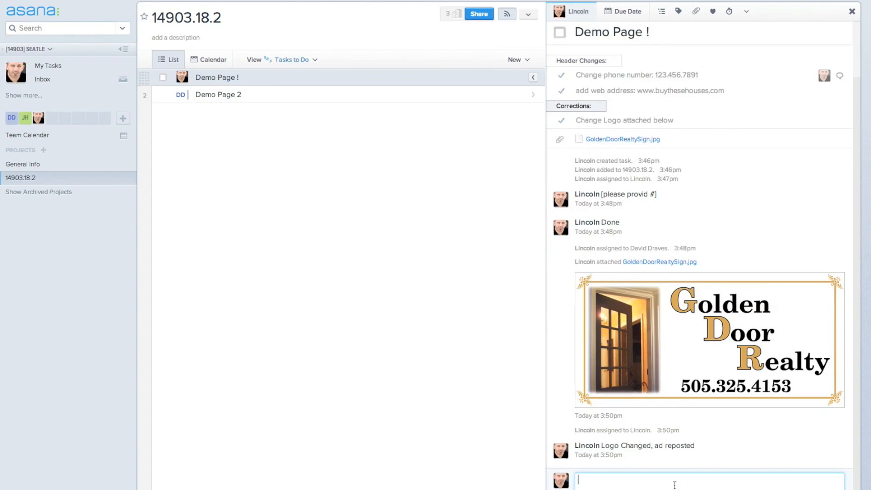
# Step: Reassign the task to the other teammate and rename it Demo Page 1
pyautogui.click(576, 11)
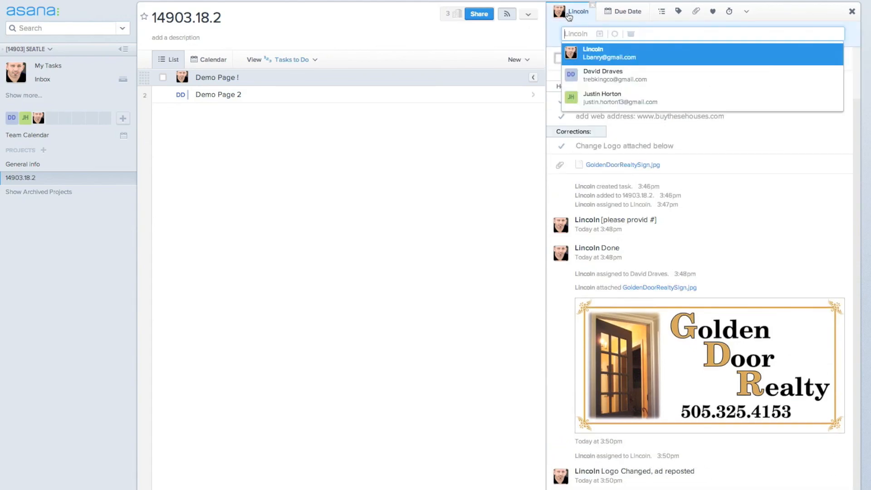
pyautogui.click(586, 76)
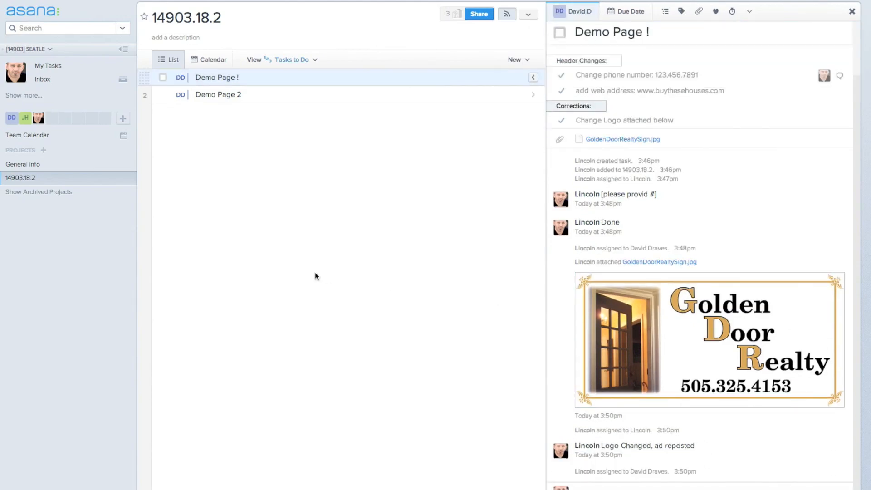
pyautogui.press('End')
pyautogui.press('BackSpace')
pyautogui.write('1')
pyautogui.press('Down')
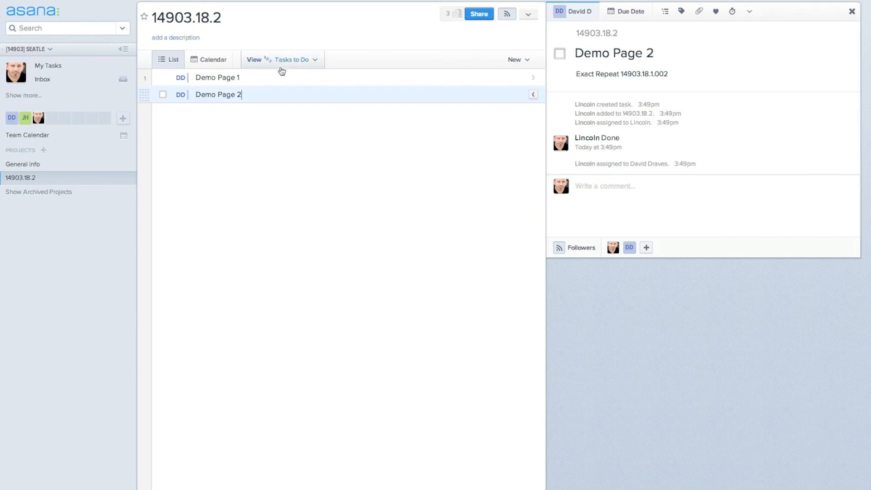
pyautogui.click(290, 79)
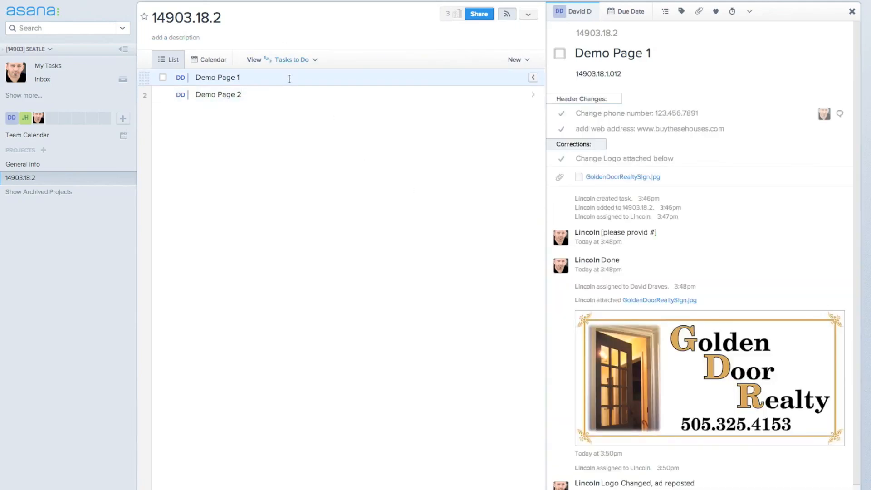